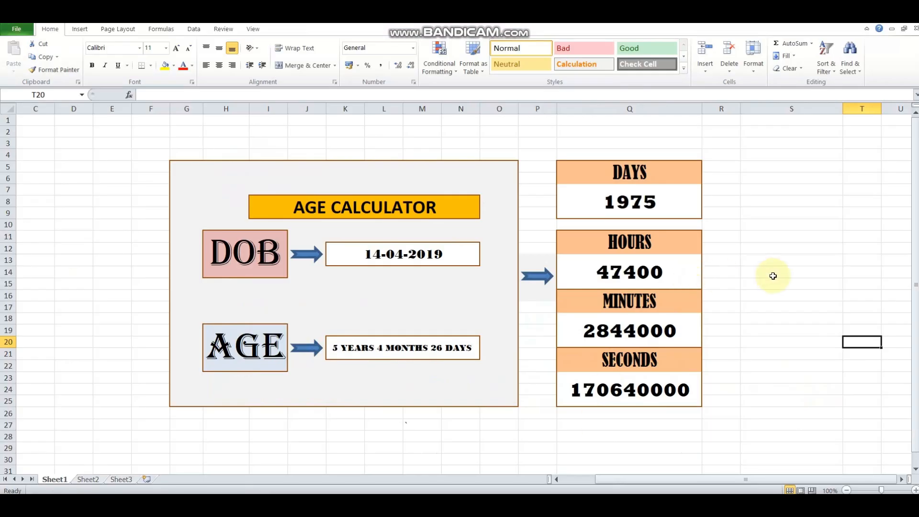
Step: Replace the date of birth in cell K12 of the age calculator and enter a period in cell S15
{"action": "left_click", "coordinate": [445, 254]}
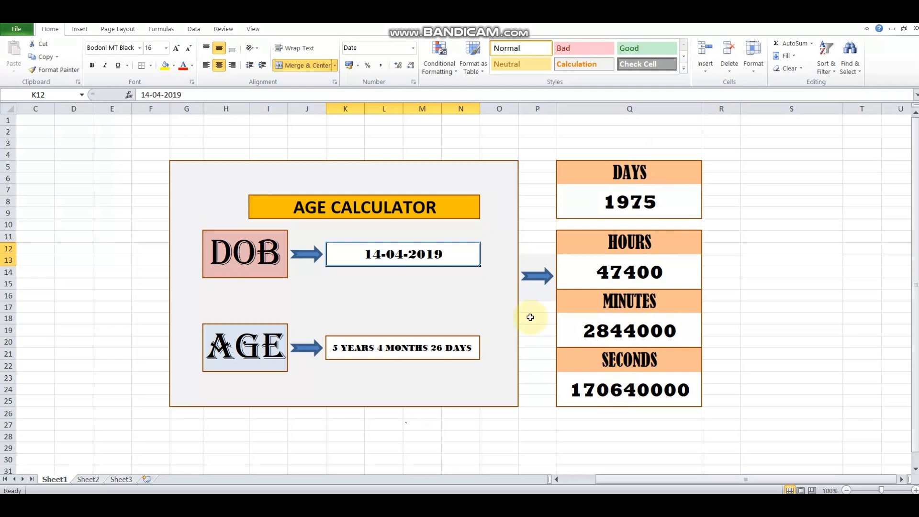
{"action": "type", "text": "07"}
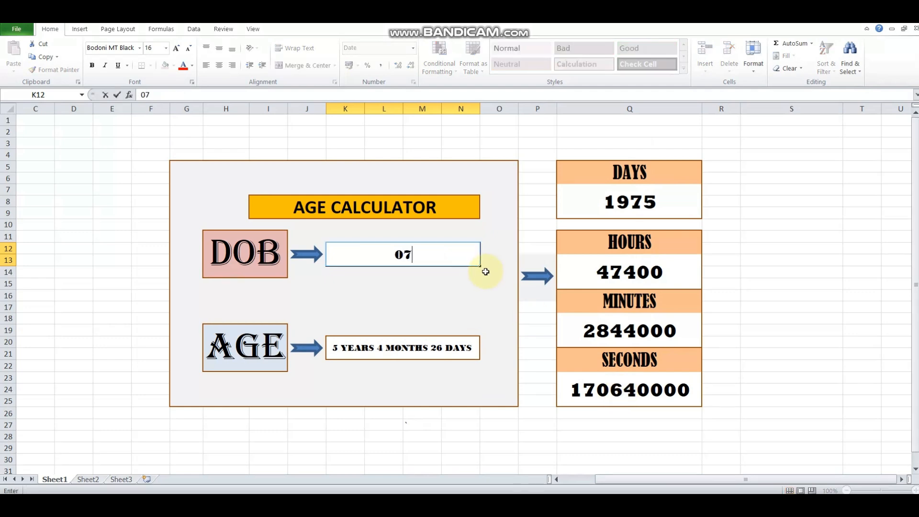
{"action": "type", "text": "-04-1989"}
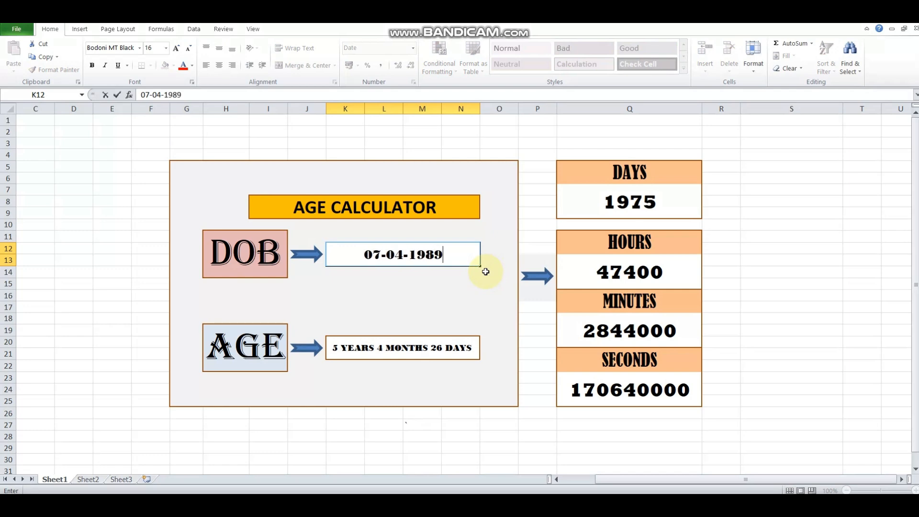
{"action": "key", "text": "Return"}
{"action": "key", "text": "Down"}
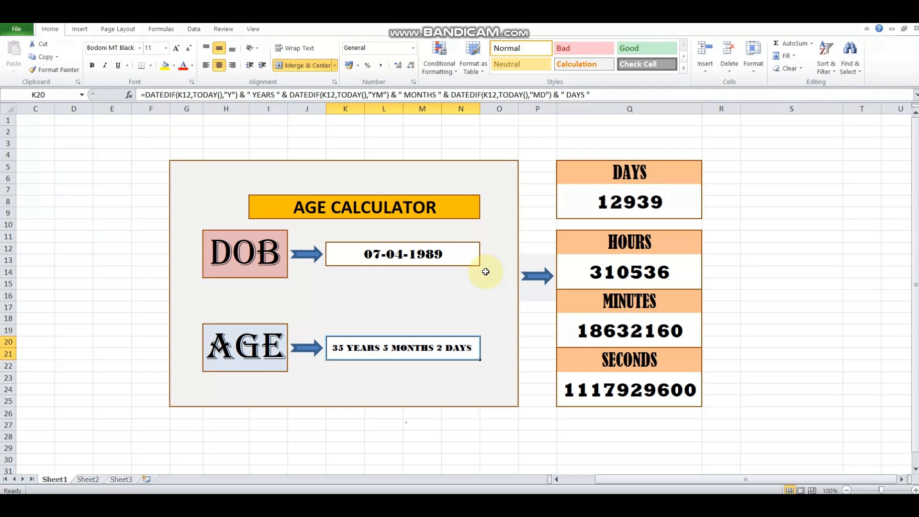
{"action": "left_click", "coordinate": [829, 289]}
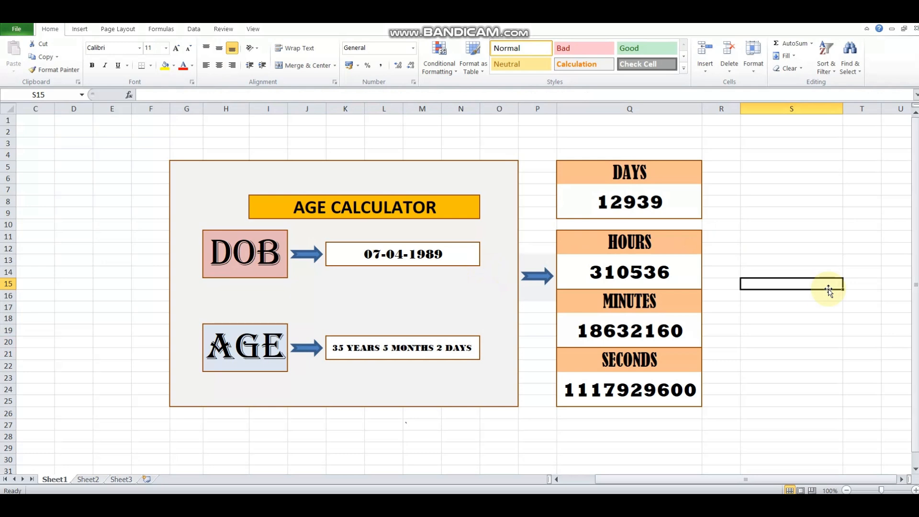
{"action": "type", "text": "."}
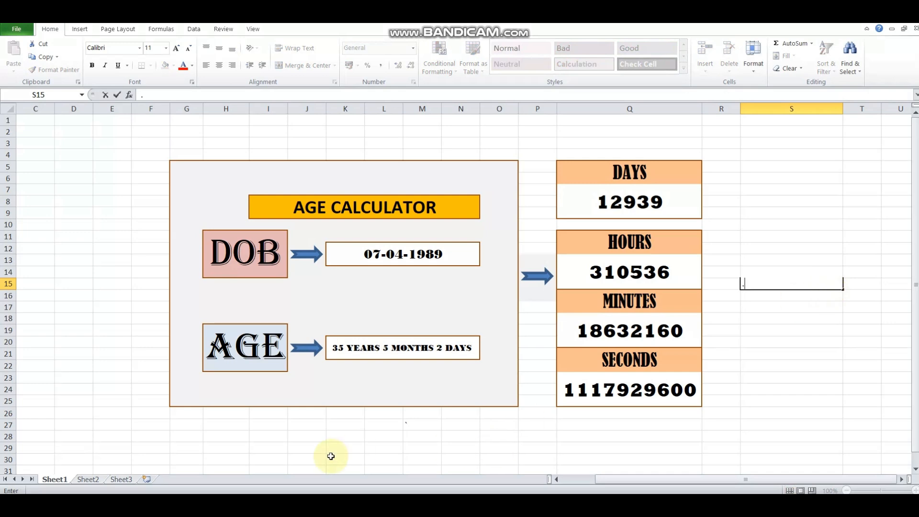
Step: On Sheet2, enter the labels "dob" in B4 and "today" in B5
{"action": "left_click", "coordinate": [87, 479]}
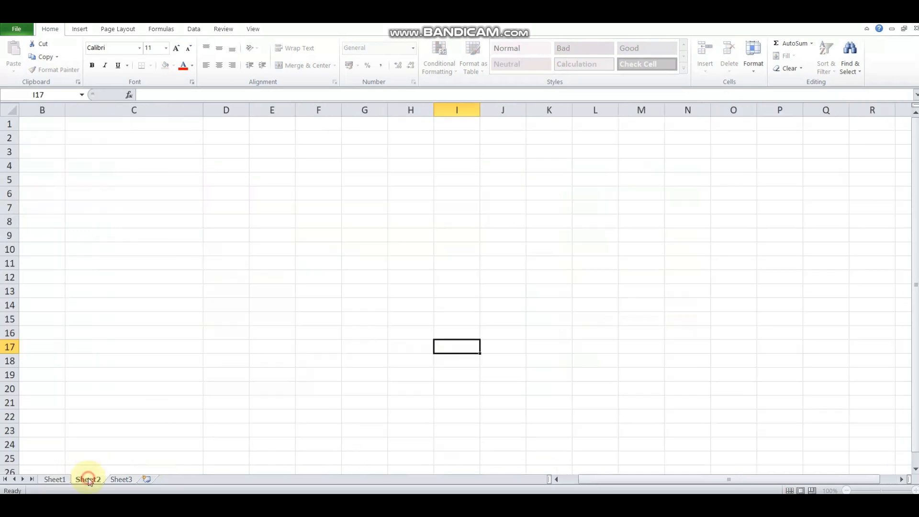
{"action": "left_click", "coordinate": [48, 168]}
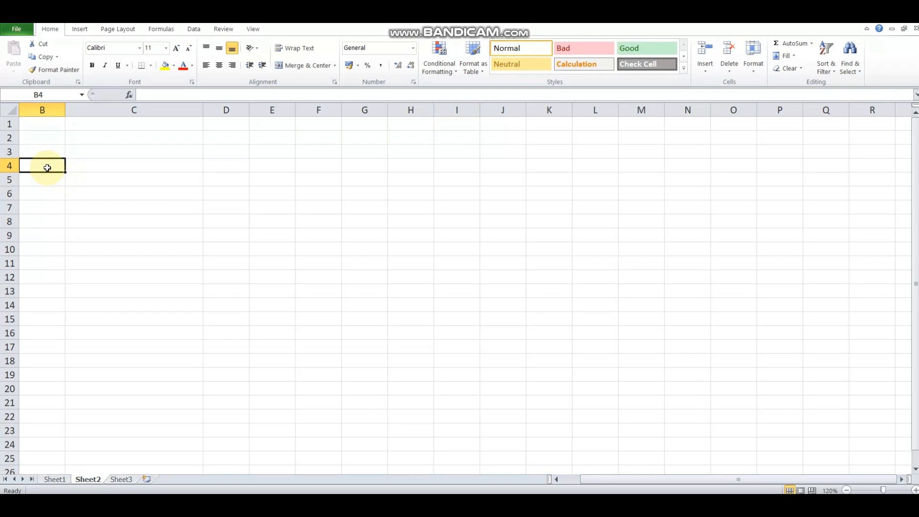
{"action": "type", "text": "dob"}
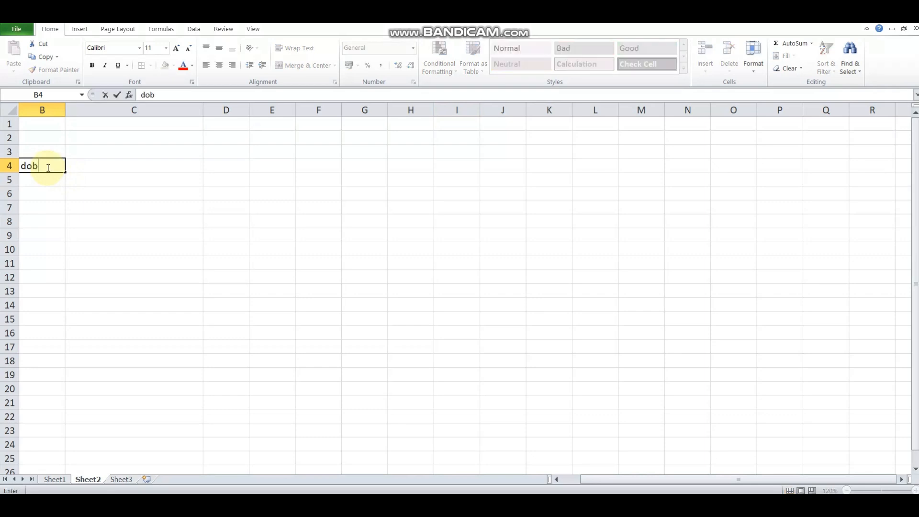
{"action": "key", "text": "Return"}
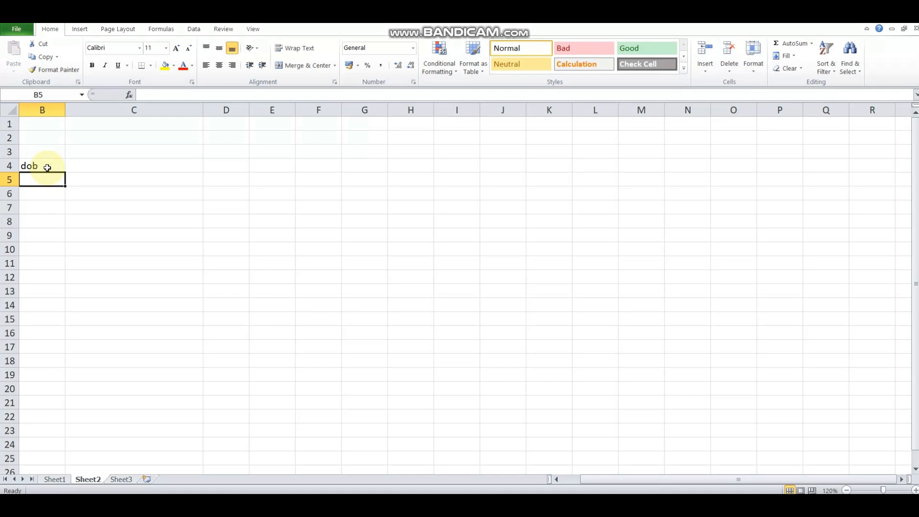
{"action": "type", "text": "today"}
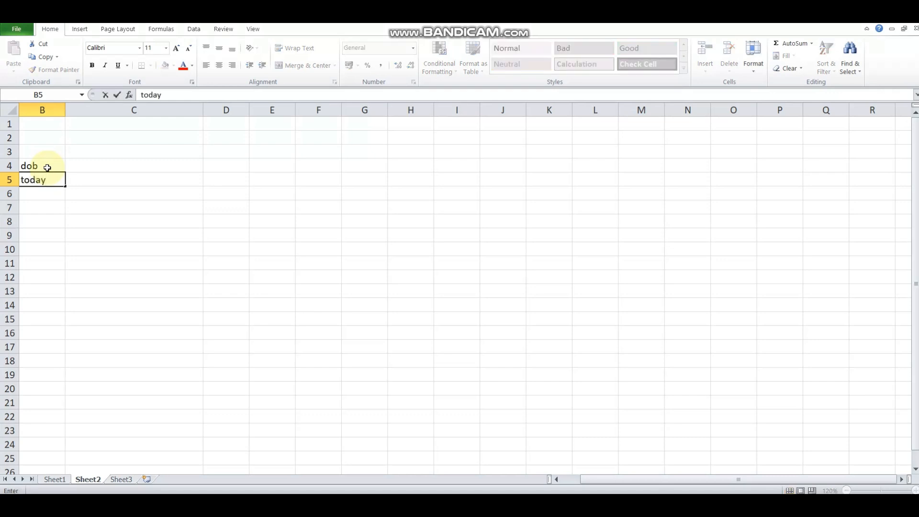
{"action": "key", "text": "Return"}
Step: Label B8 as "age", B10 as "years", B11 as "month'" and B12 as "day"
{"action": "key", "text": "Return"}
{"action": "key", "text": "Return"}
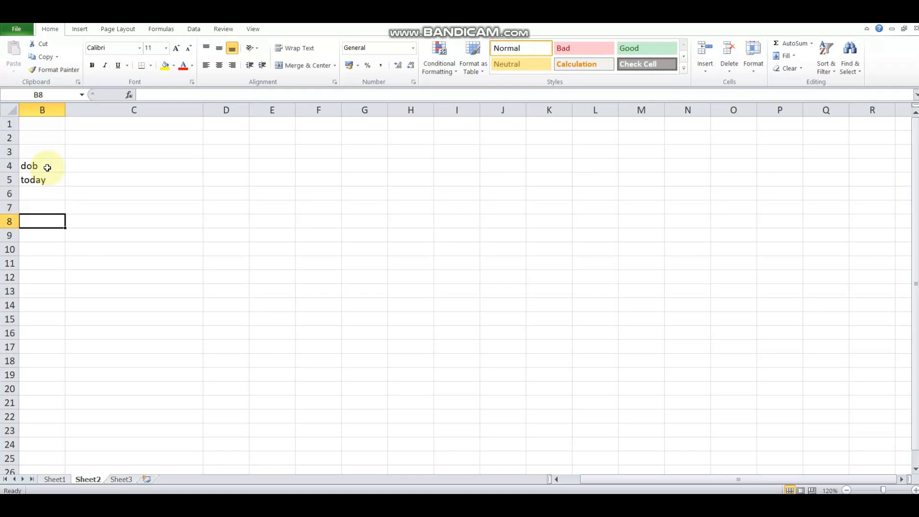
{"action": "type", "text": "age"}
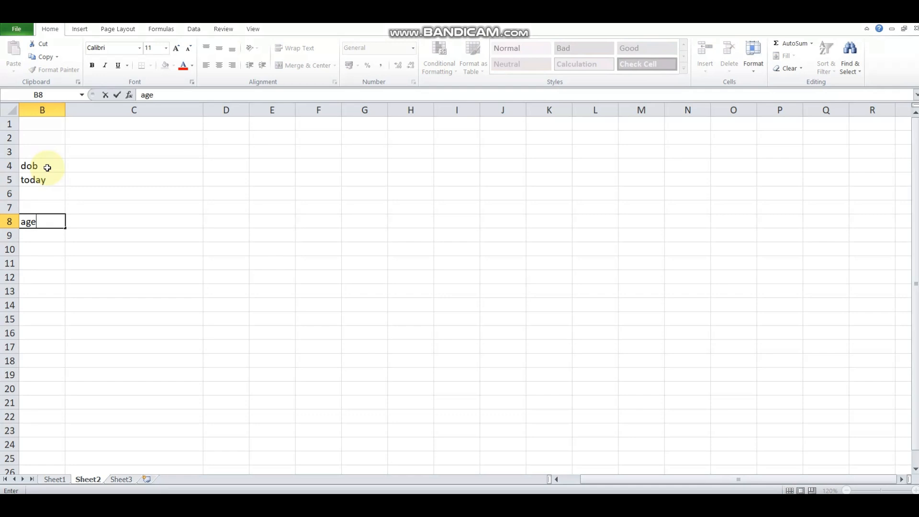
{"action": "key", "text": "Return"}
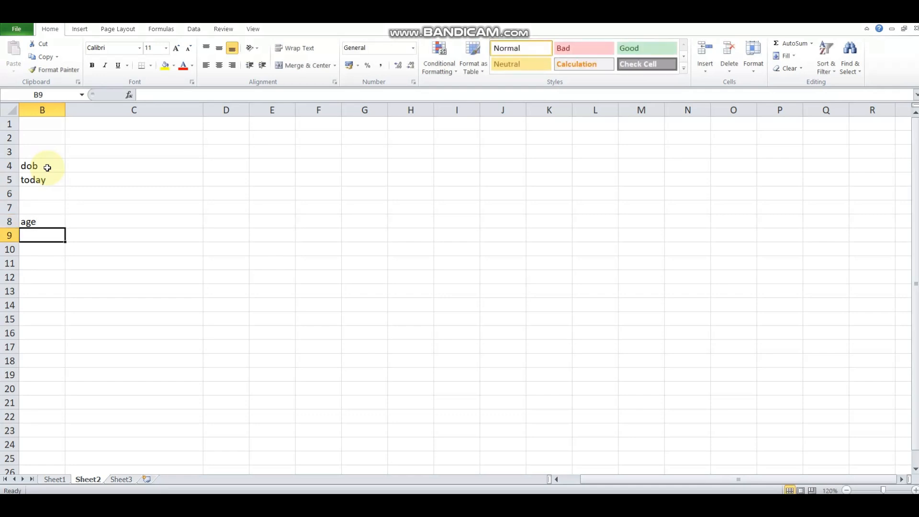
{"action": "key", "text": "Return"}
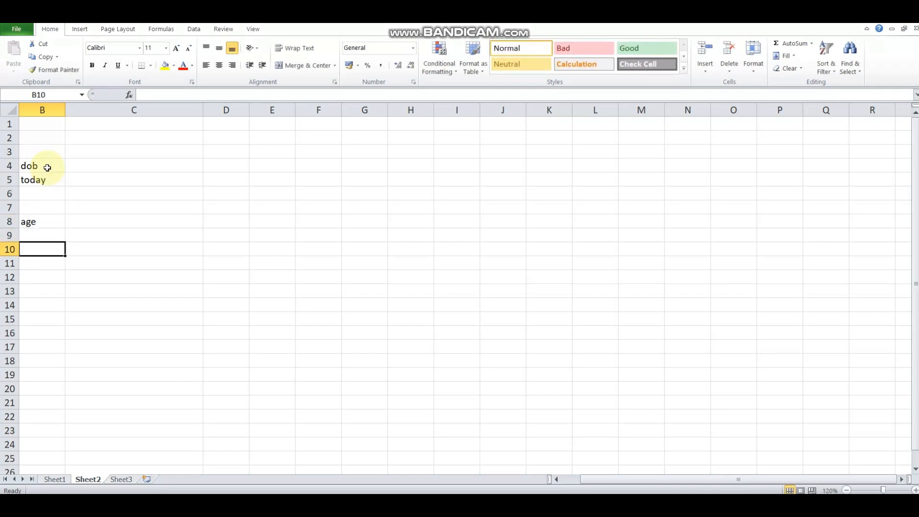
{"action": "type", "text": "years"}
{"action": "key", "text": "Return"}
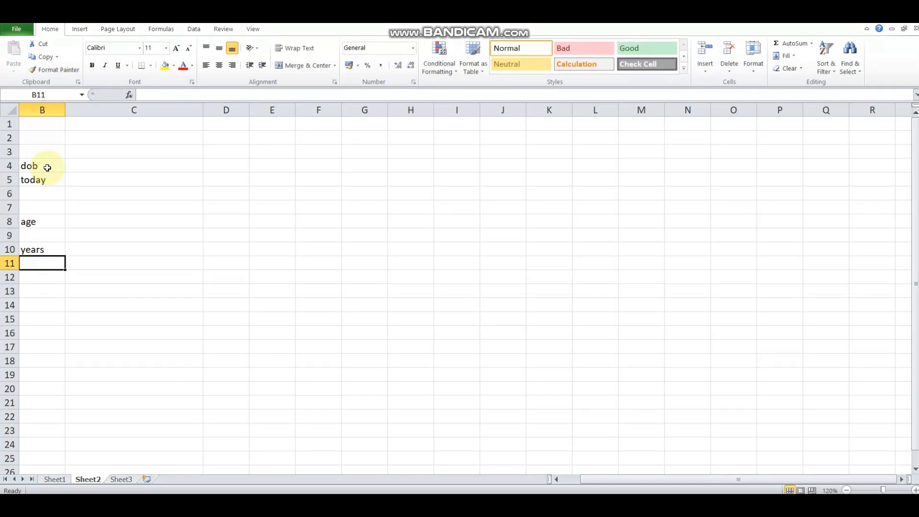
{"action": "type", "text": "month'"}
{"action": "key", "text": "Return"}
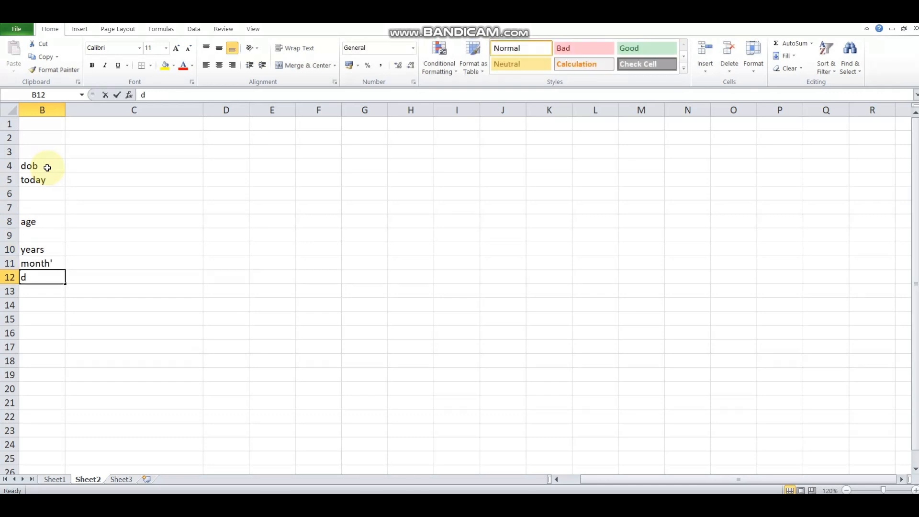
{"action": "type", "text": "day"}
{"action": "key", "text": "Return"}
Step: Enter the date of birth in cell C4 beside the dob label
{"action": "key", "text": "Up"}
{"action": "key", "text": "Up"}
{"action": "key", "text": "Up"}
{"action": "key", "text": "Up"}
{"action": "key", "text": "Up"}
{"action": "key", "text": "Up"}
{"action": "key", "text": "Up"}
{"action": "key", "text": "Up"}
{"action": "key", "text": "Up"}
{"action": "key", "text": "Right"}
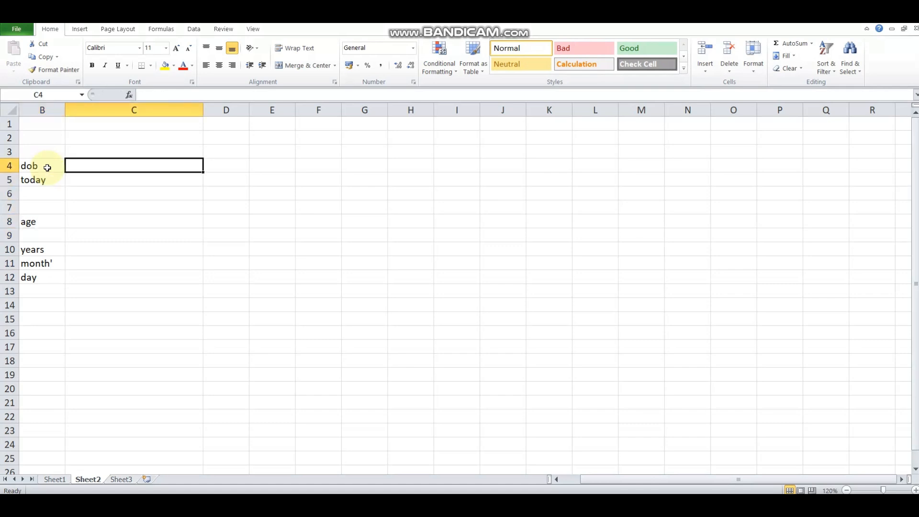
{"action": "type", "text": "14-04-"}
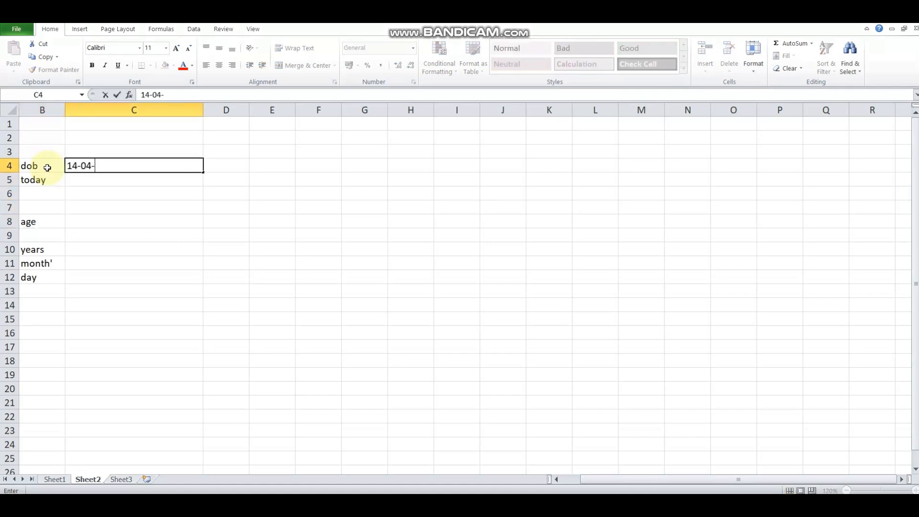
{"action": "type", "text": "1985"}
{"action": "key", "text": "Return"}
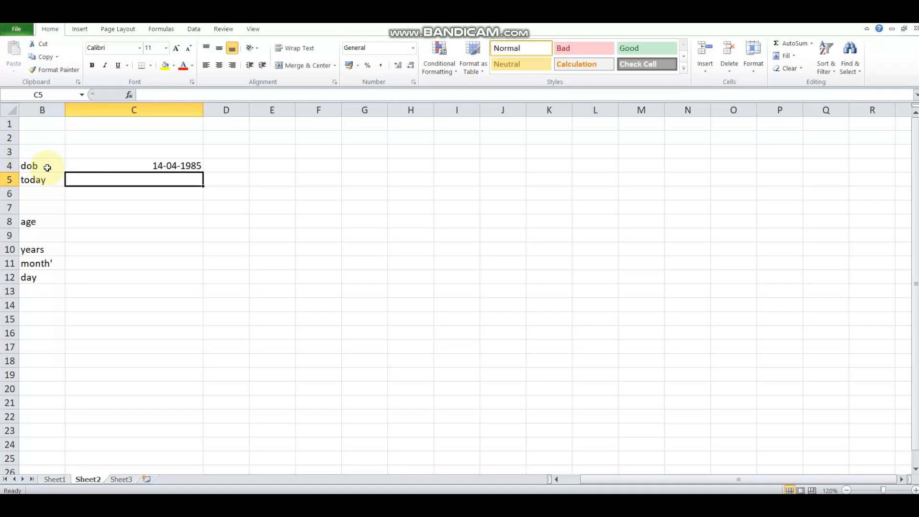
Step: Enter the formula =TODAY() in C5 and select cell C10 beside the years label
{"action": "type", "text": "=today"}
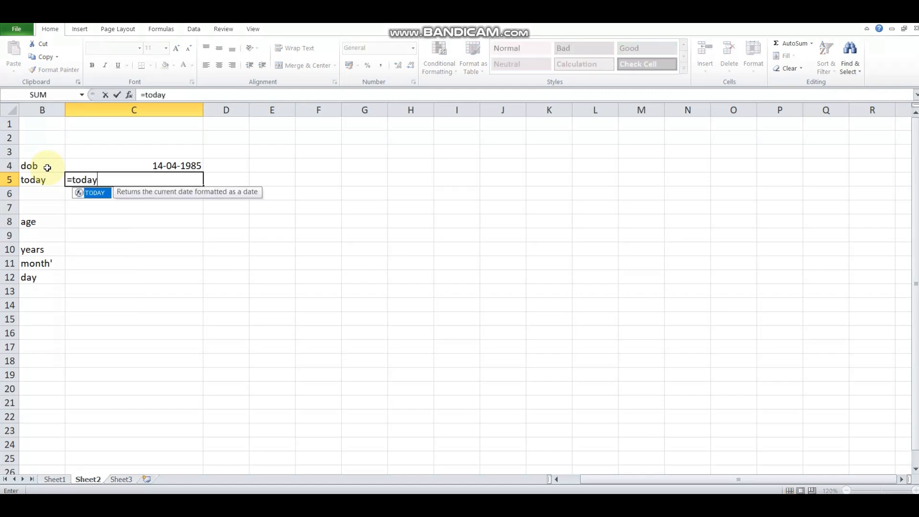
{"action": "key", "text": "Tab"}
{"action": "type", "text": ")"}
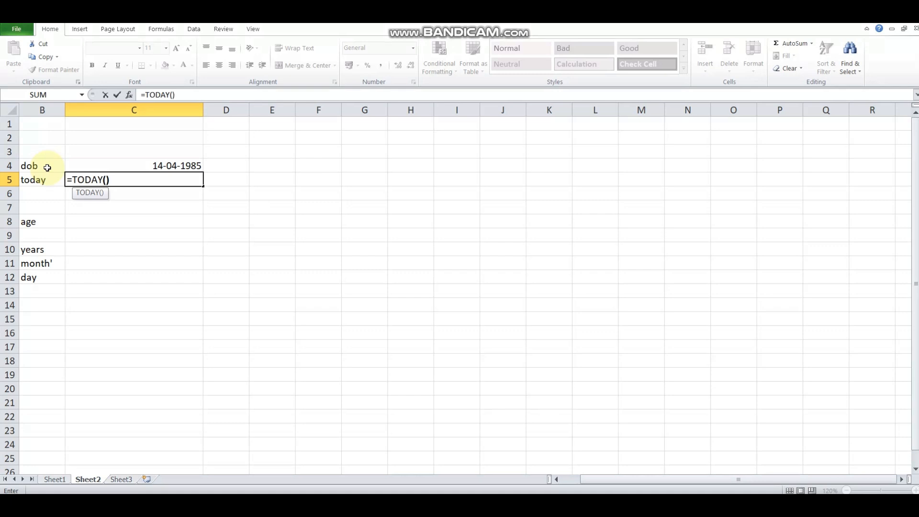
{"action": "key", "text": "Return"}
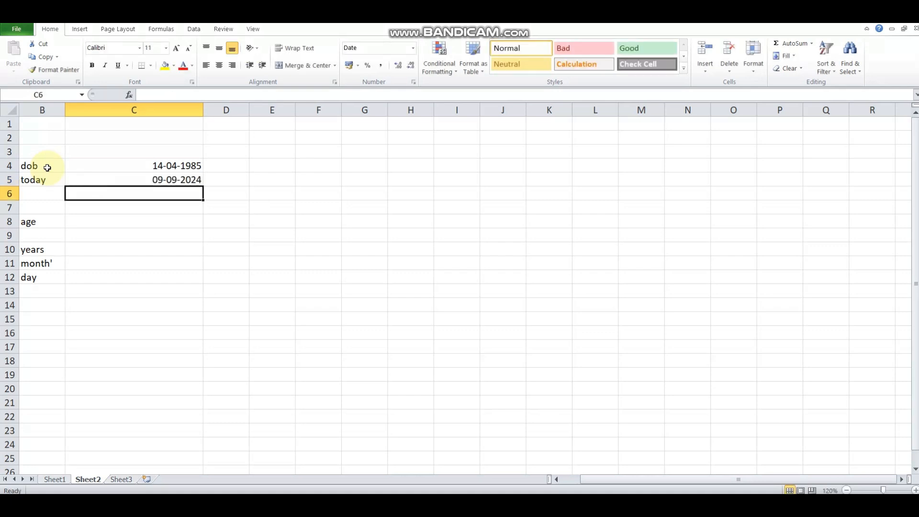
{"action": "key", "text": "Down"}
{"action": "key", "text": "Down"}
{"action": "key", "text": "Down"}
{"action": "key", "text": "Down"}
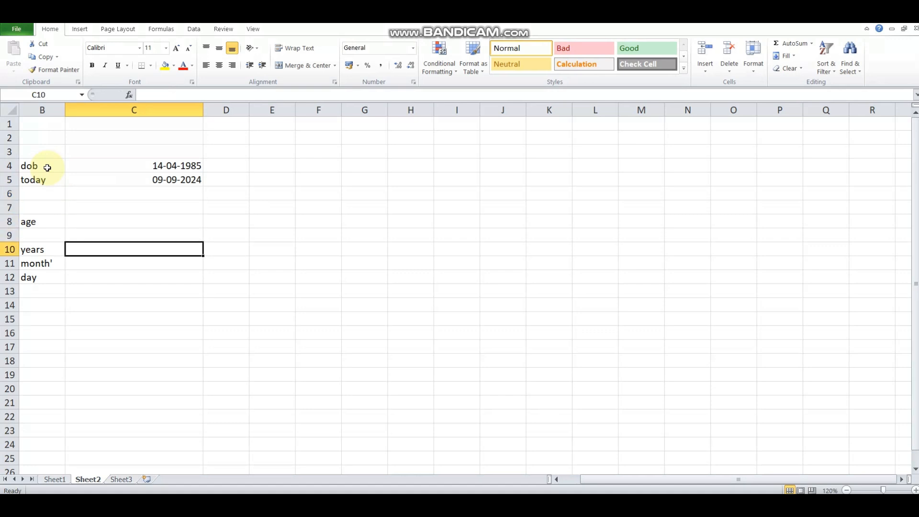
{"action": "type", "text": "="}
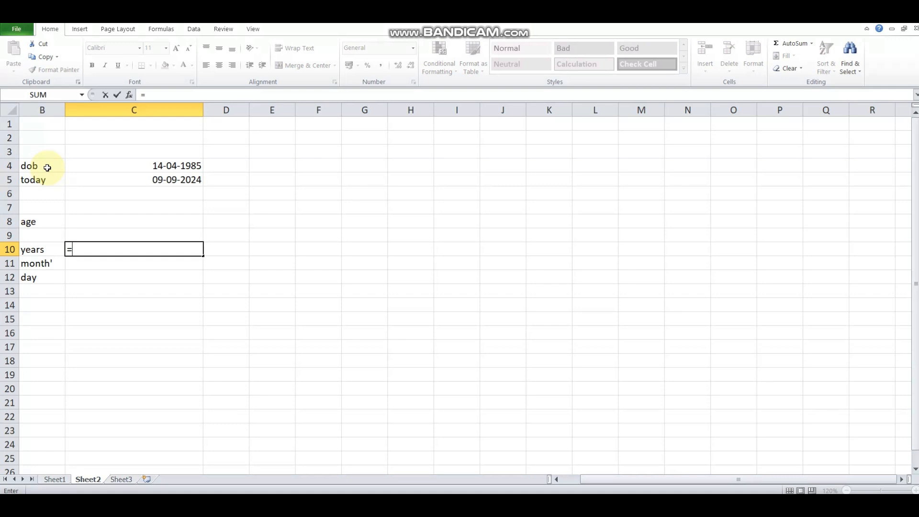
{"action": "key", "text": "BackSpace"}
{"action": "type", "text": "*"}
{"action": "key", "text": "BackSpace"}
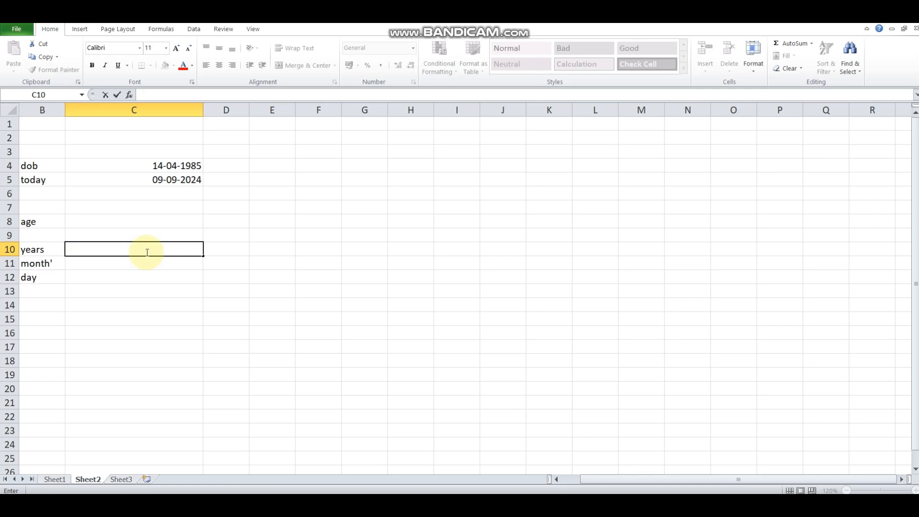
Step: Calculate the completed years in C10 with the formula =datedif(C4,C5,"y")
{"action": "type", "text": "="}
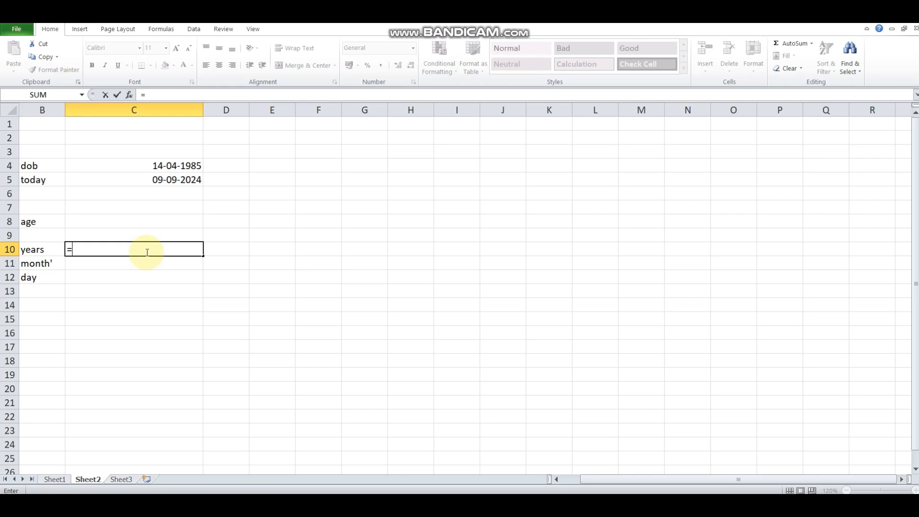
{"action": "type", "text": "datedif("}
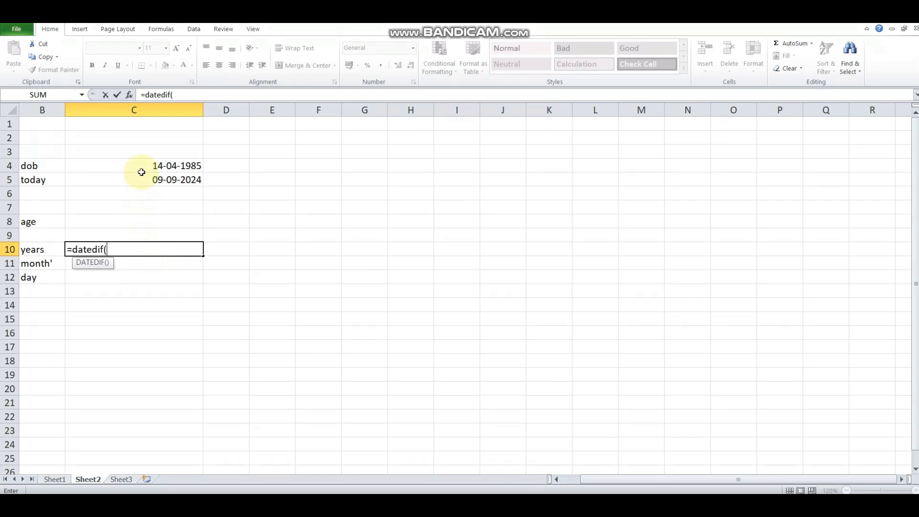
{"action": "left_click", "coordinate": [142, 167]}
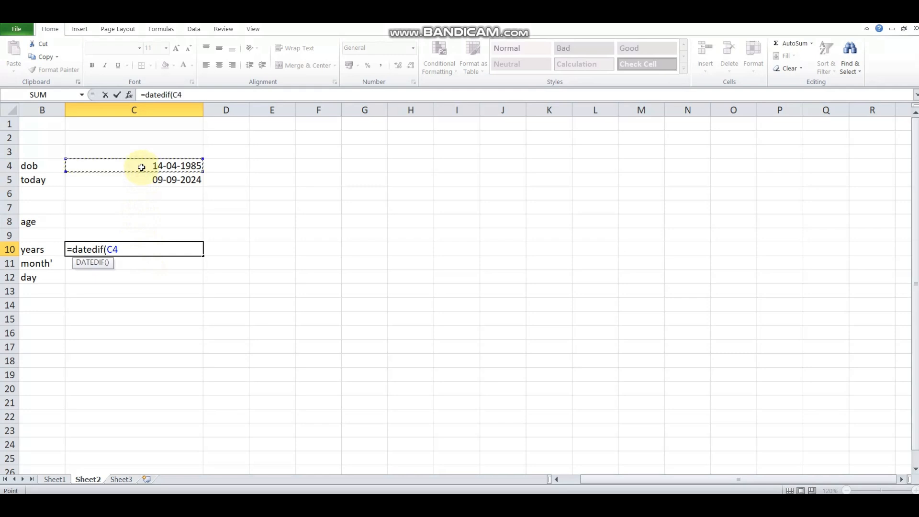
{"action": "type", "text": ","}
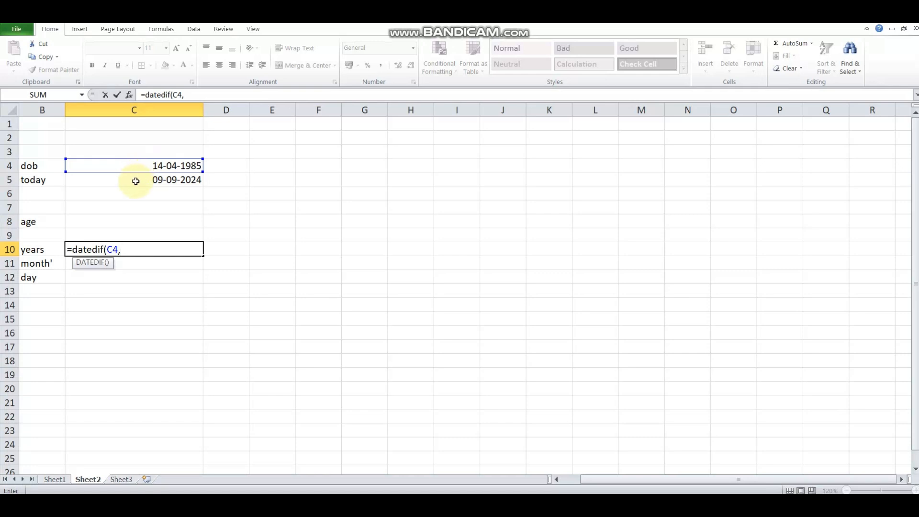
{"action": "left_click", "coordinate": [136, 181]}
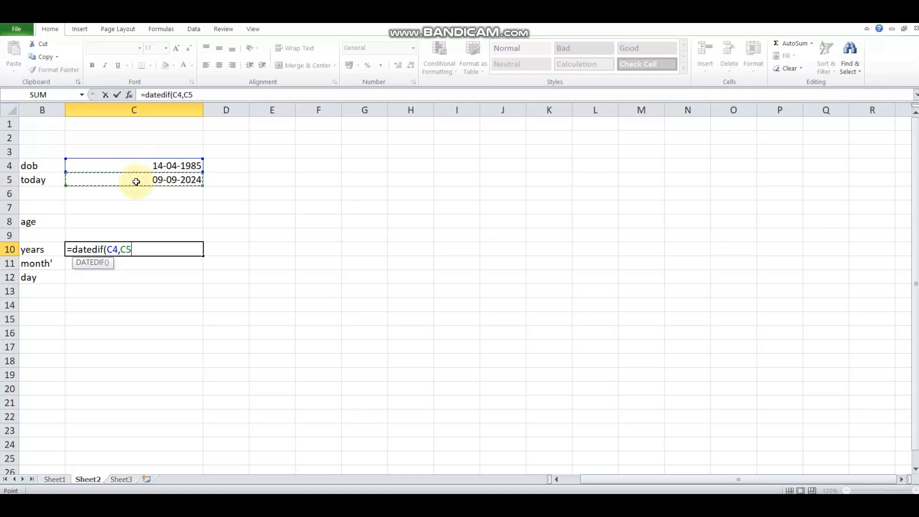
{"action": "type", "text": ",\""}
{"action": "type", "text": "y\""}
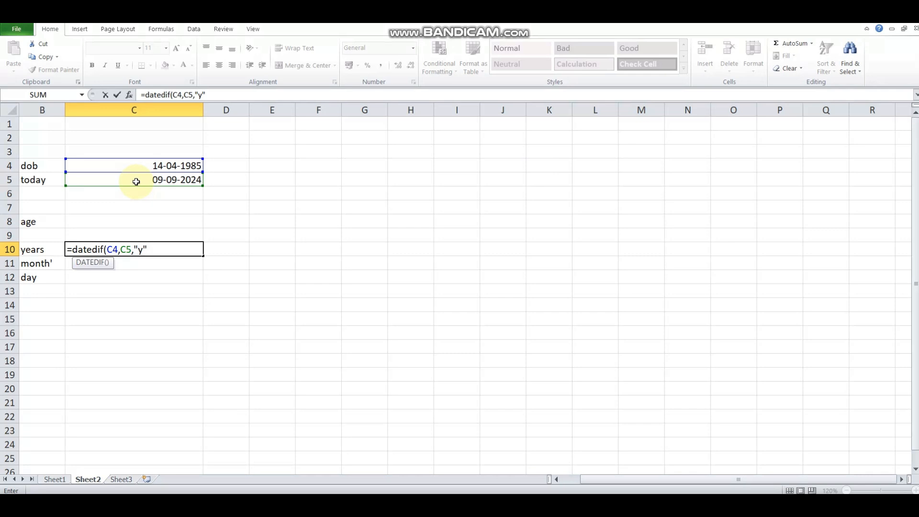
{"action": "type", "text": ")"}
{"action": "key", "text": "Return"}
{"action": "key", "text": "Up"}
{"action": "key", "text": "Down"}
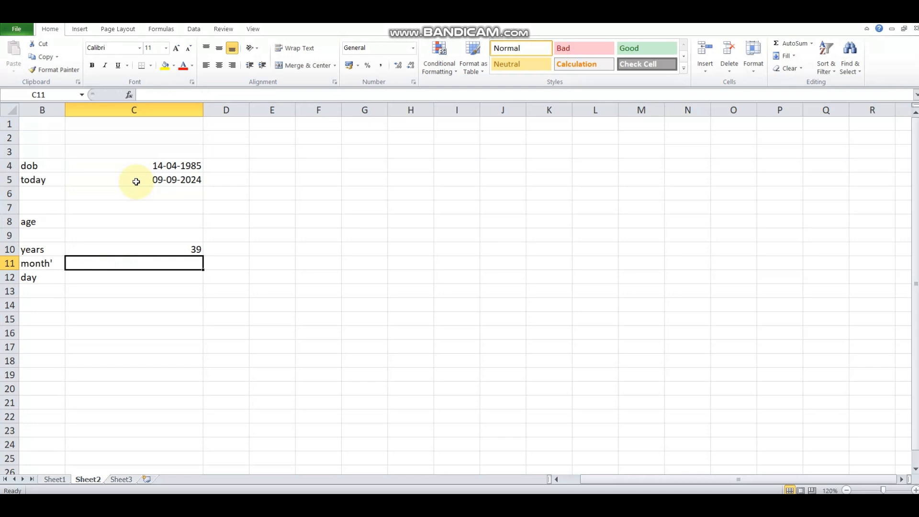
Step: Calculate the remaining months in C11 with the formula =datedif(C4,C5,"ym")
{"action": "type", "text": "="}
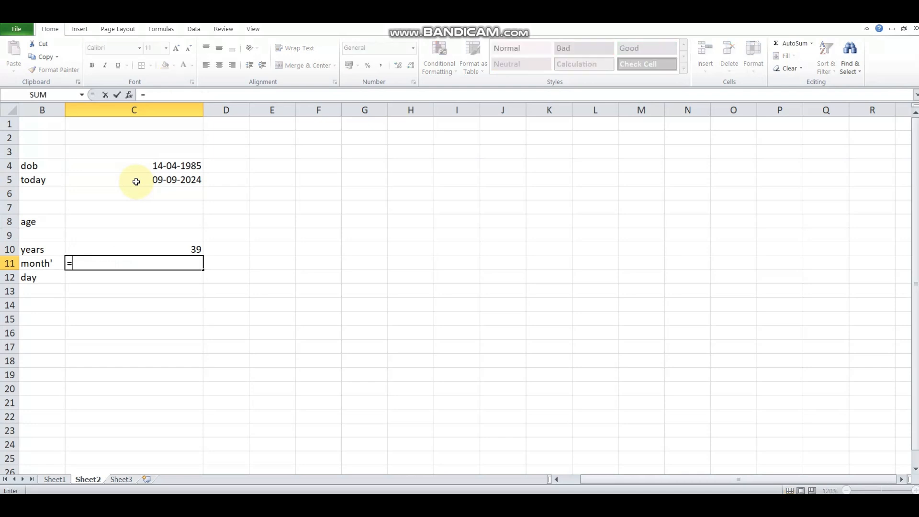
{"action": "type", "text": "datedif("}
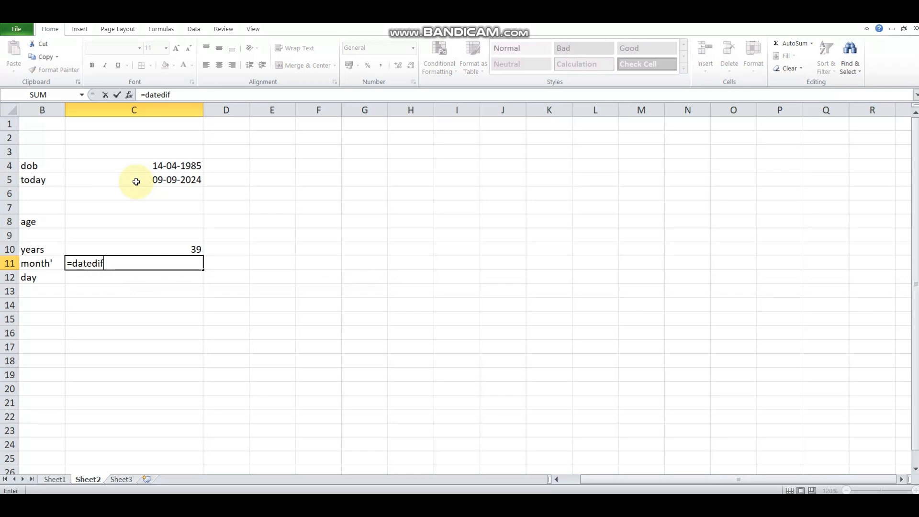
{"action": "key", "text": "Up"}
{"action": "key", "text": "Up"}
{"action": "key", "text": "Up"}
{"action": "key", "text": "Up"}
{"action": "key", "text": "Up"}
{"action": "key", "text": "Up"}
{"action": "key", "text": "Up"}
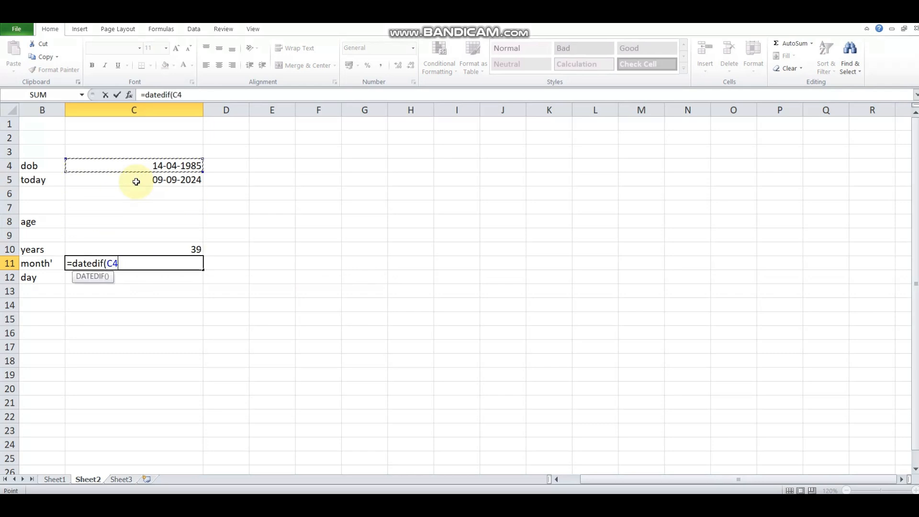
{"action": "type", "text": ","}
{"action": "key", "text": "Up"}
{"action": "key", "text": "Up"}
{"action": "key", "text": "Up"}
{"action": "key", "text": "Up"}
{"action": "key", "text": "Up"}
{"action": "key", "text": "Up"}
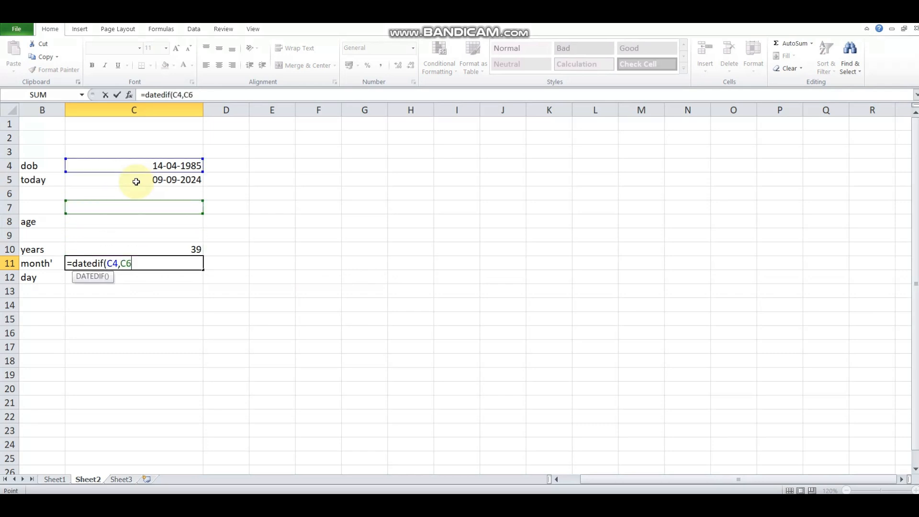
{"action": "type", "text": ",\""}
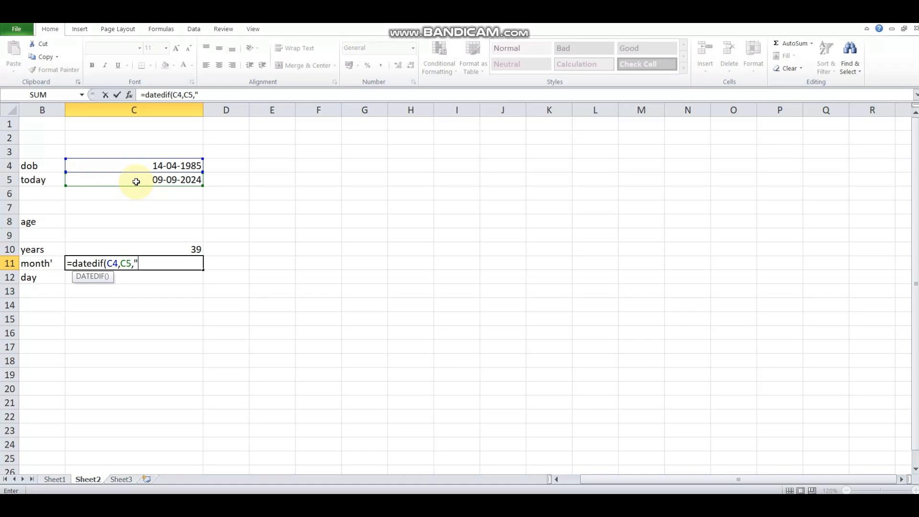
{"action": "type", "text": "ym\")"}
{"action": "key", "text": "Return"}
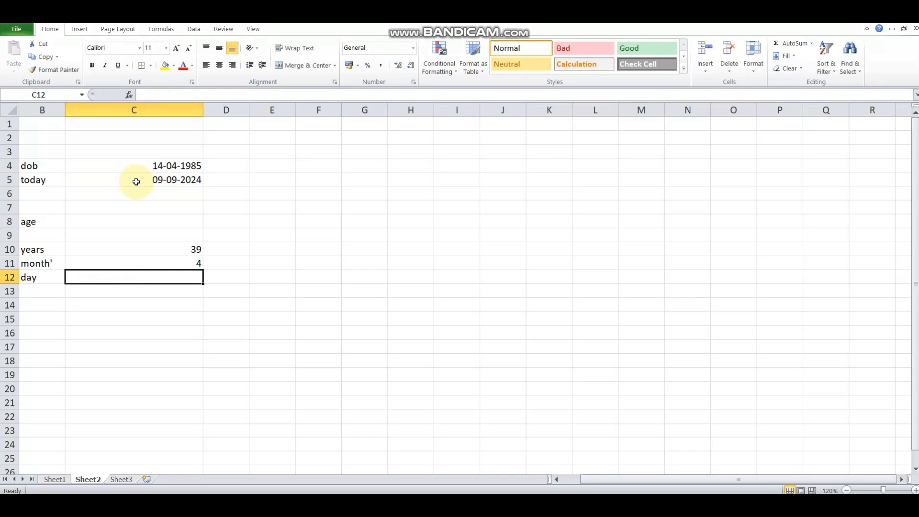
Step: Calculate the remaining days in C12 with the formula =datedif(C4,C5,"md")
{"action": "type", "text": "=datedif"}
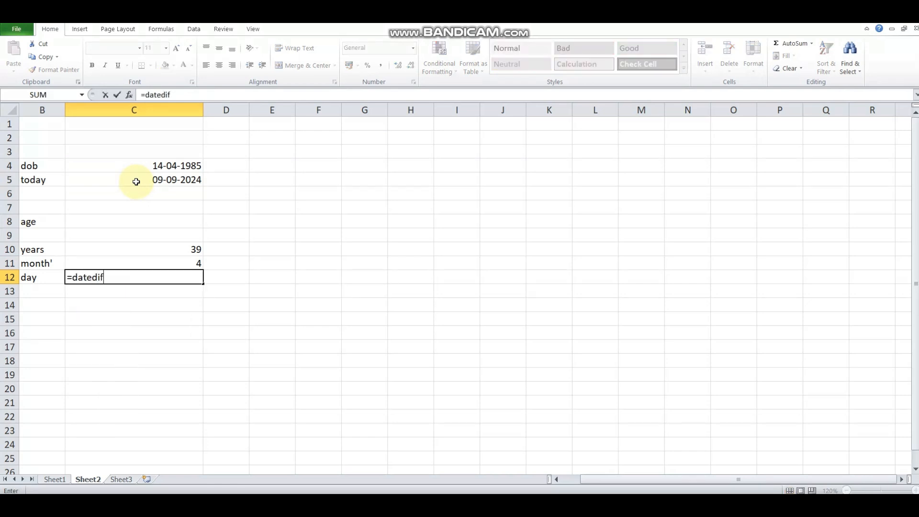
{"action": "type", "text": "("}
{"action": "key", "text": "Up"}
{"action": "key", "text": "Up"}
{"action": "key", "text": "Up"}
{"action": "key", "text": "Up"}
{"action": "key", "text": "Up"}
{"action": "key", "text": "Up"}
{"action": "key", "text": "Up"}
{"action": "key", "text": "Up"}
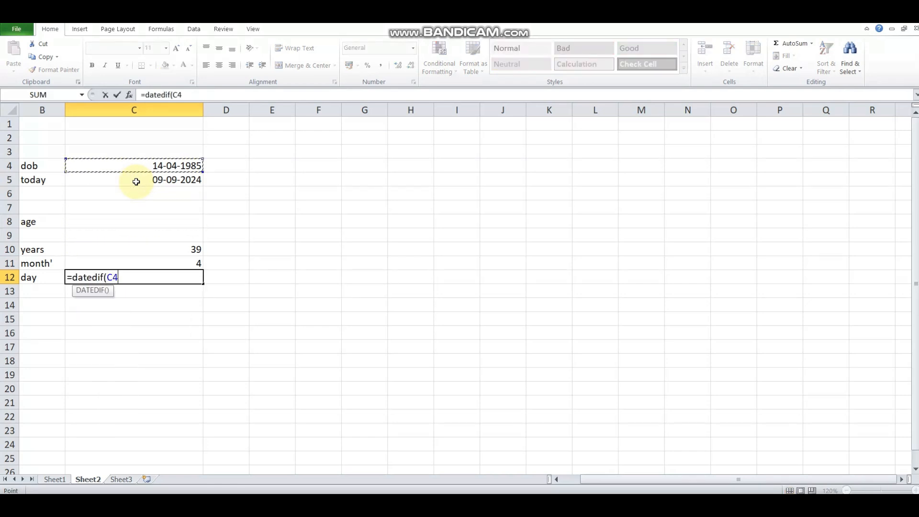
{"action": "type", "text": ","}
{"action": "key", "text": "Up"}
{"action": "key", "text": "Up"}
{"action": "key", "text": "Up"}
{"action": "key", "text": "Up"}
{"action": "key", "text": "Up"}
{"action": "key", "text": "Up"}
{"action": "key", "text": "Up"}
{"action": "key", "text": "Up"}
{"action": "key", "text": "Up"}
{"action": "left_click", "coordinate": [136, 181]}
{"action": "type", "text": ","}
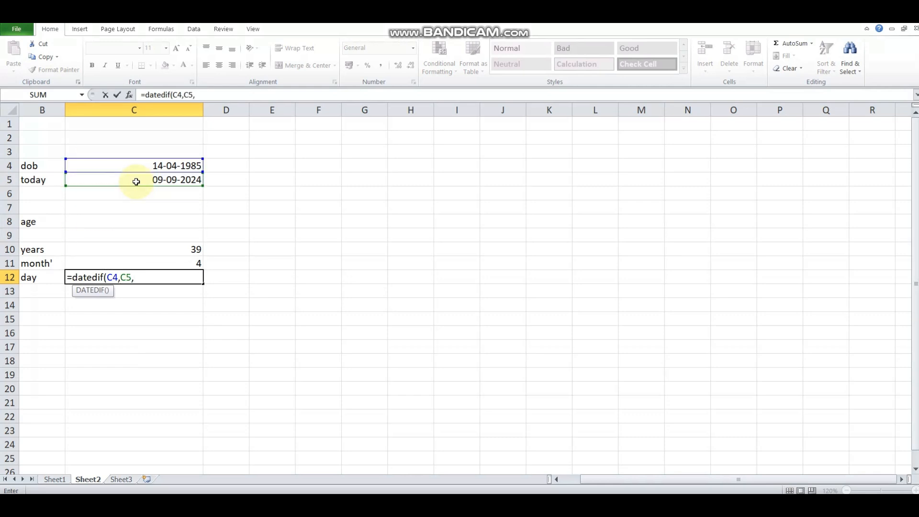
{"action": "type", "text": "\"md\")"}
{"action": "key", "text": "Return"}
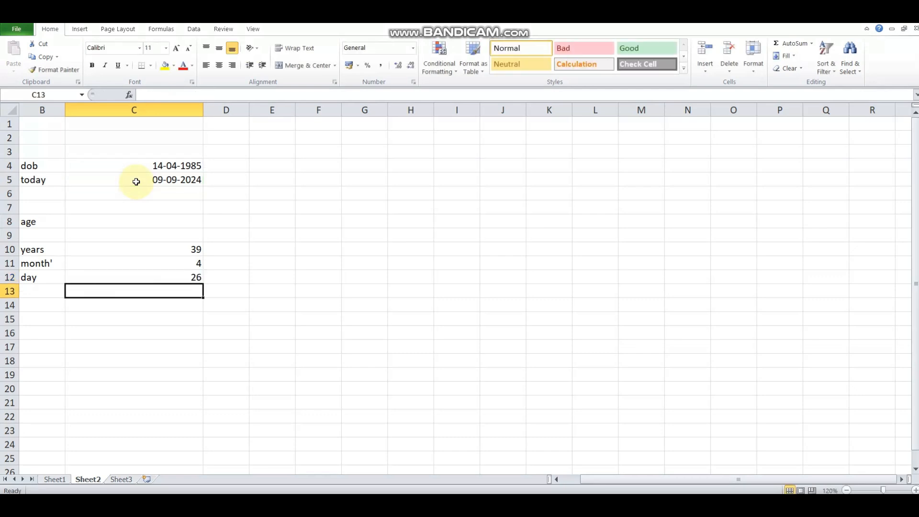
Step: Start the combined age formula in C8 beside the age label with =C10&" years "&C11
{"action": "key", "text": "Up"}
{"action": "key", "text": "Up"}
{"action": "key", "text": "Up"}
{"action": "key", "text": "Down"}
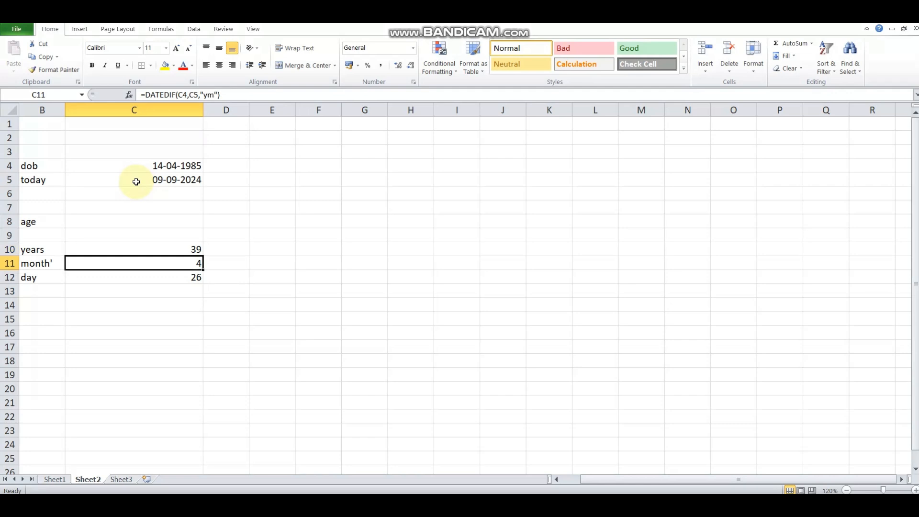
{"action": "key", "text": "Down"}
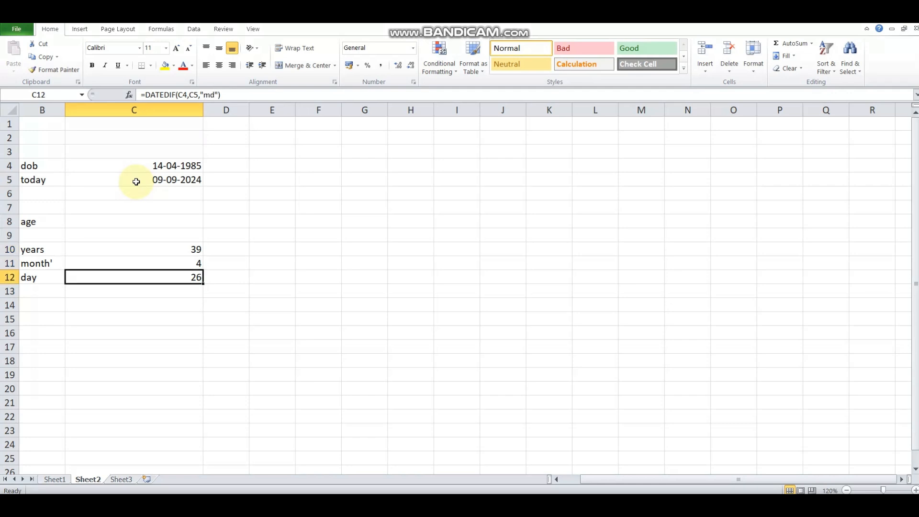
{"action": "key", "text": "Up"}
{"action": "key", "text": "Up"}
{"action": "key", "text": "Up"}
{"action": "key", "text": "Up"}
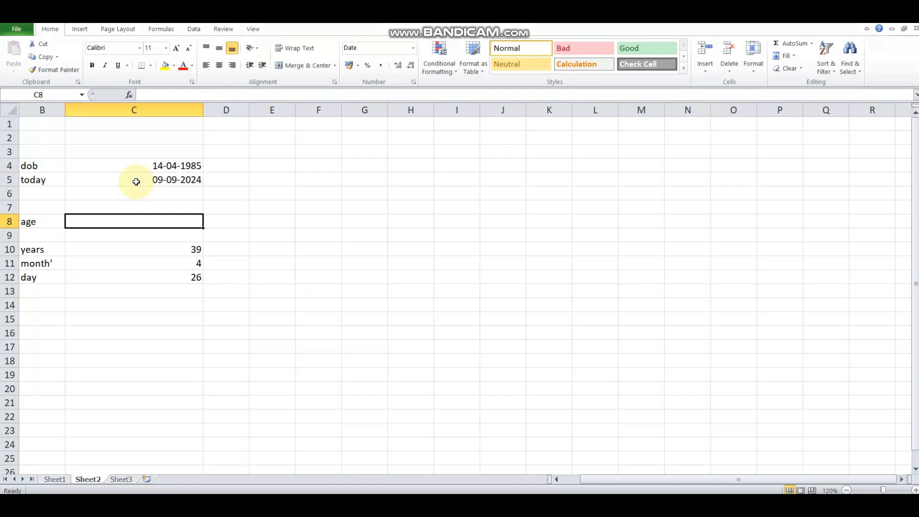
{"action": "type", "text": "="}
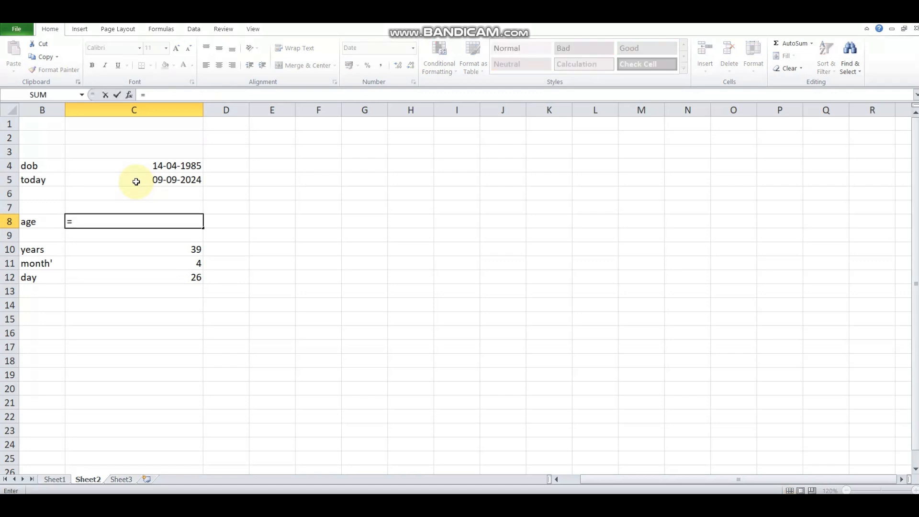
{"action": "key", "text": "Down"}
{"action": "key", "text": "Down"}
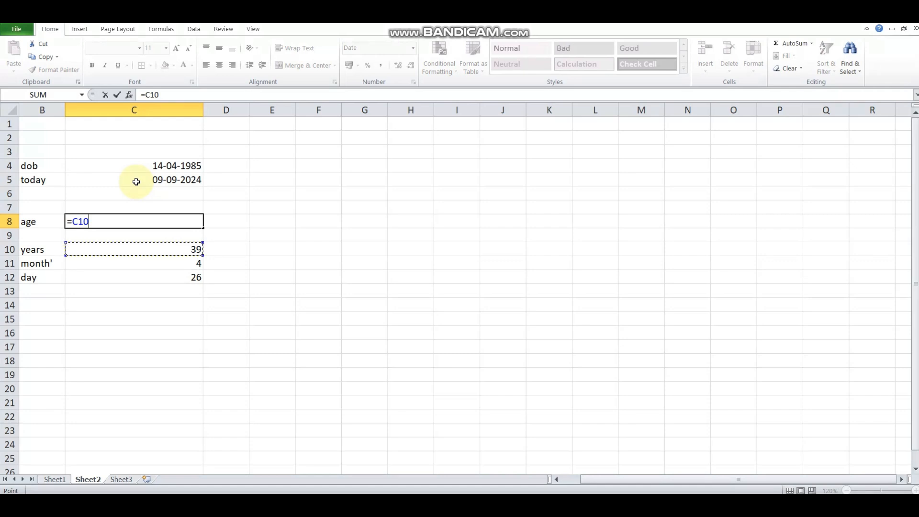
{"action": "type", "text": "&"}
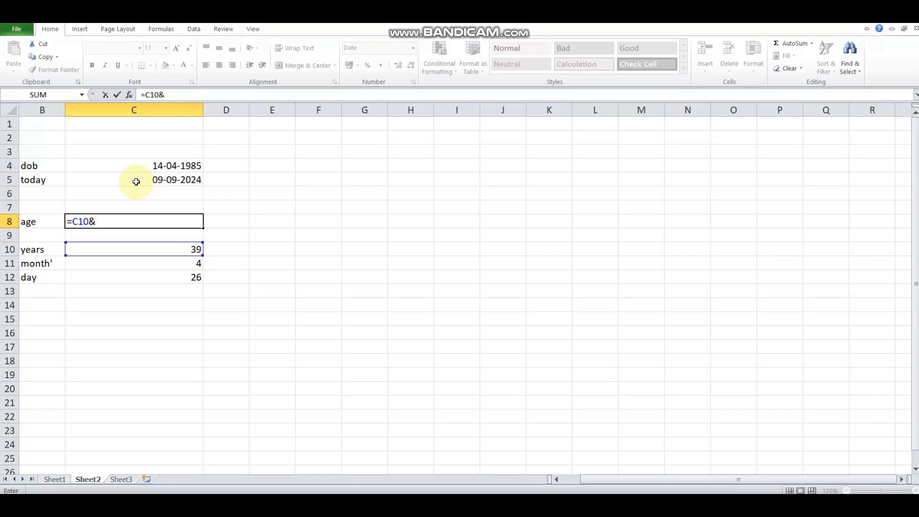
{"action": "type", "text": "\" years \"&"}
{"action": "left_click", "coordinate": [175, 265]}
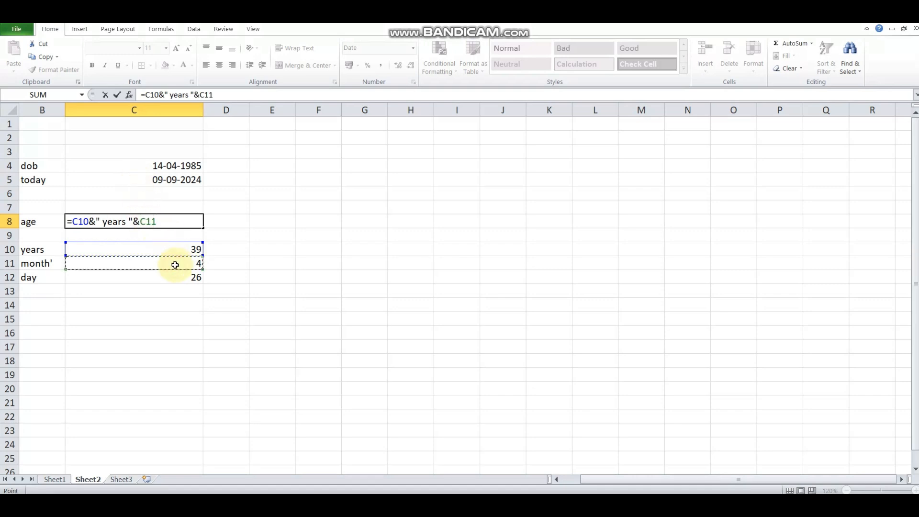
Step: Complete the C8 age formula by appending &" months "&C12&" days " and commit it
{"action": "type", "text": "&\" months \"&"}
{"action": "left_click", "coordinate": [185, 277]}
{"action": "type", "text": "&\"days"}
{"action": "key", "text": "BackSpace"}
{"action": "key", "text": "BackSpace"}
{"action": "key", "text": "BackSpace"}
{"action": "key", "text": "BackSpace"}
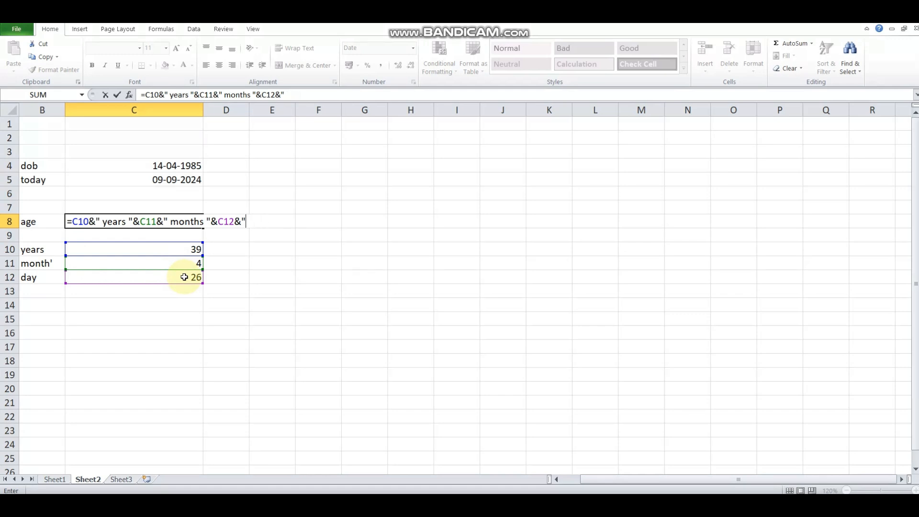
{"action": "type", "text": "days \""}
{"action": "key", "text": "Return"}
{"action": "key", "text": "Up"}
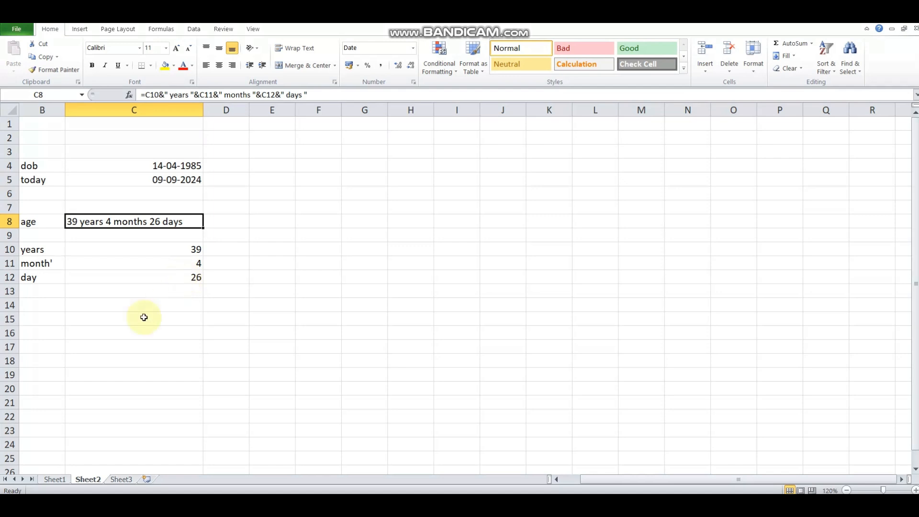
Step: Start a single-cell age formula in C15 with =datedif(C4,TODAY(),"y") & " years "
{"action": "left_click", "coordinate": [117, 320]}
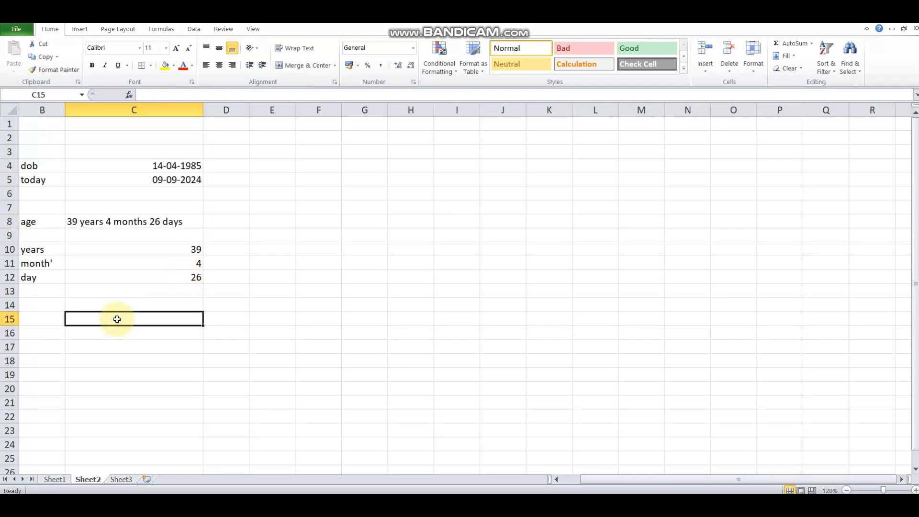
{"action": "type", "text": "=datedif"}
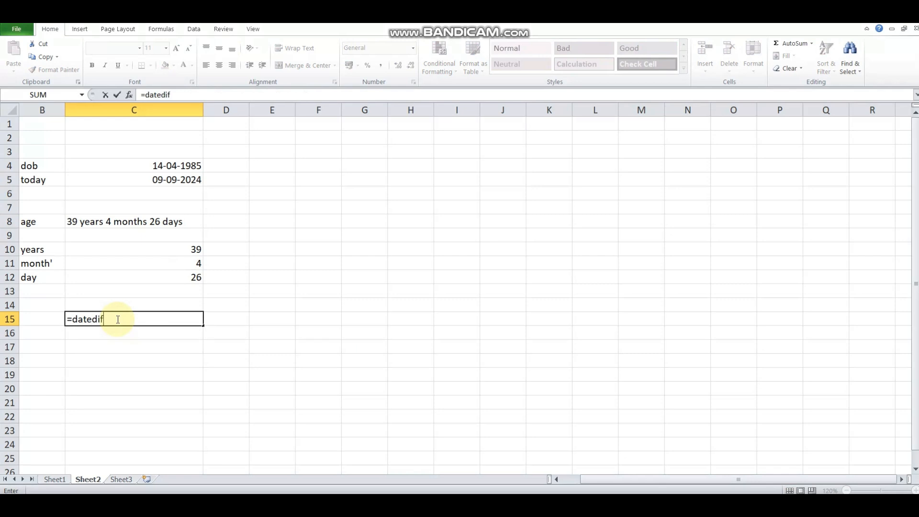
{"action": "type", "text": "("}
{"action": "left_click", "coordinate": [142, 163]}
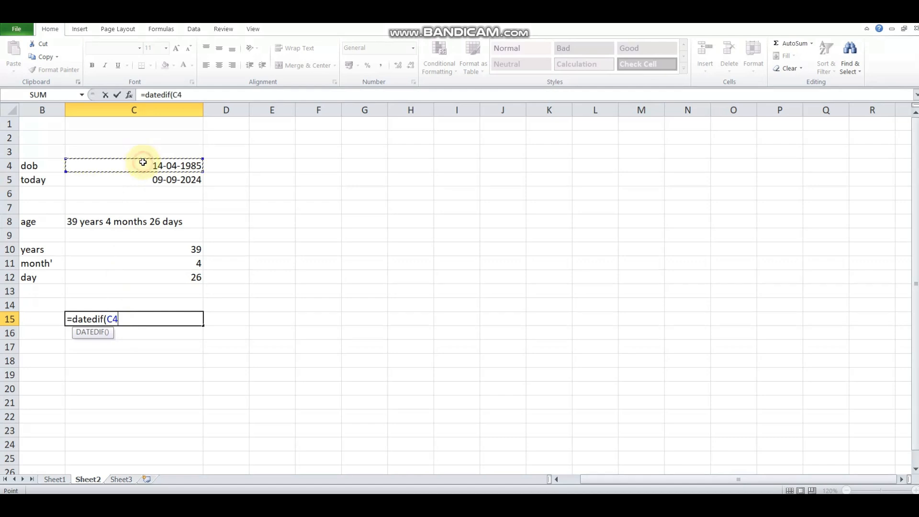
{"action": "type", "text": ",toda"}
{"action": "key", "text": "Tab"}
{"action": "type", "text": ")"}
{"action": "type", "text": ","}
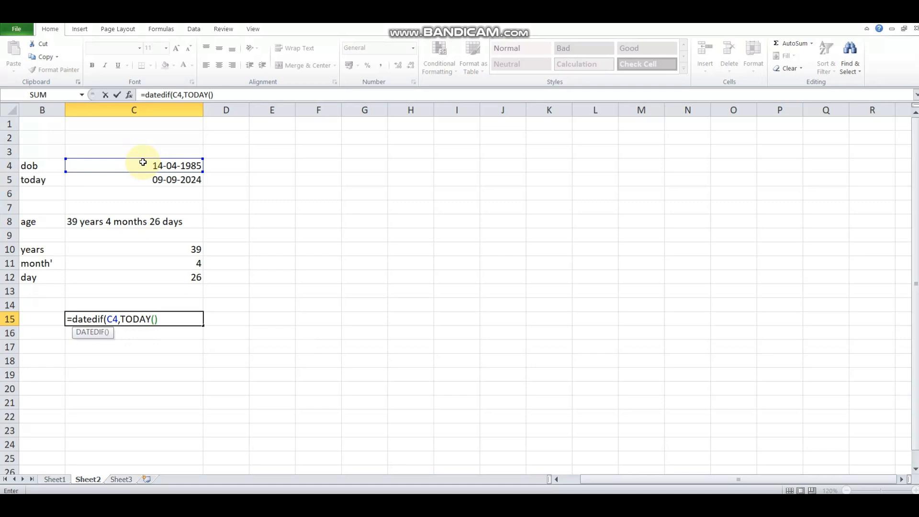
{"action": "type", "text": "\"y\""}
{"action": "type", "text": ")"}
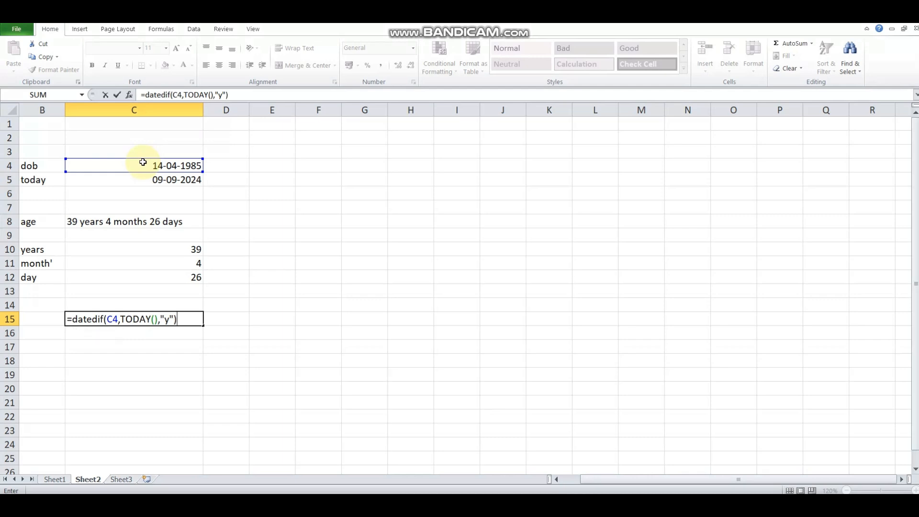
{"action": "type", "text": " & \" years \""}
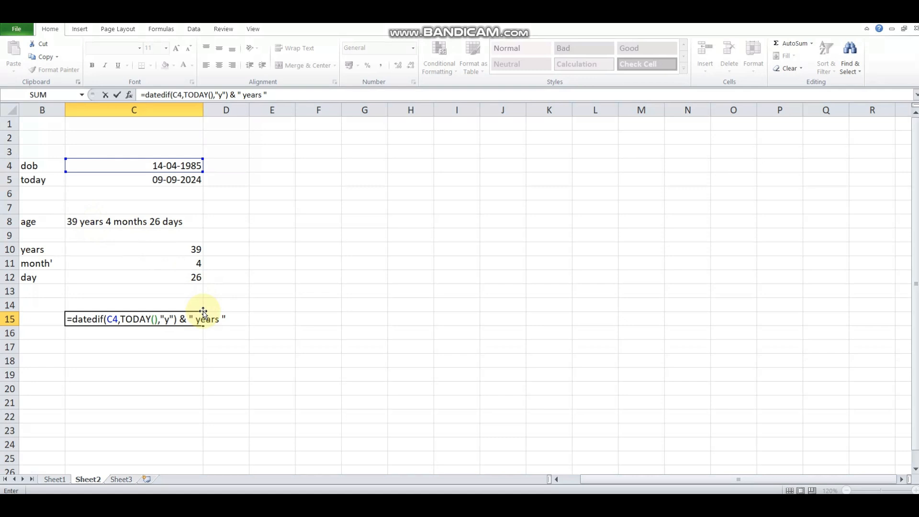
Step: Append & and a copy of the datedif(C4,TODAY(),"y") & " years " expression to the C15 formula
{"action": "type", "text": "&"}
{"action": "left_click", "coordinate": [267, 95]}
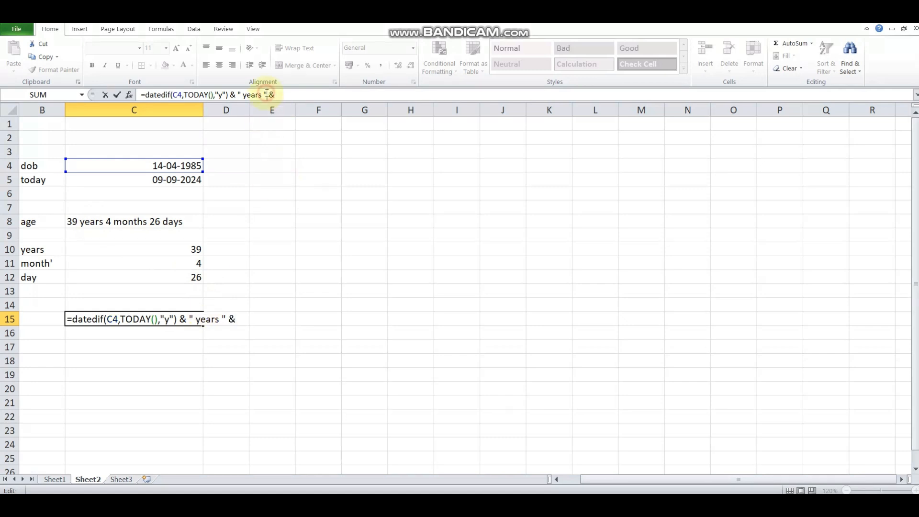
{"action": "key", "text": "ctrl+shift+Left"}
{"action": "key", "text": "ctrl+shift+Left"}
{"action": "key", "text": "ctrl+shift+Left"}
{"action": "key", "text": "ctrl+shift+Left"}
{"action": "key", "text": "ctrl+shift+Left"}
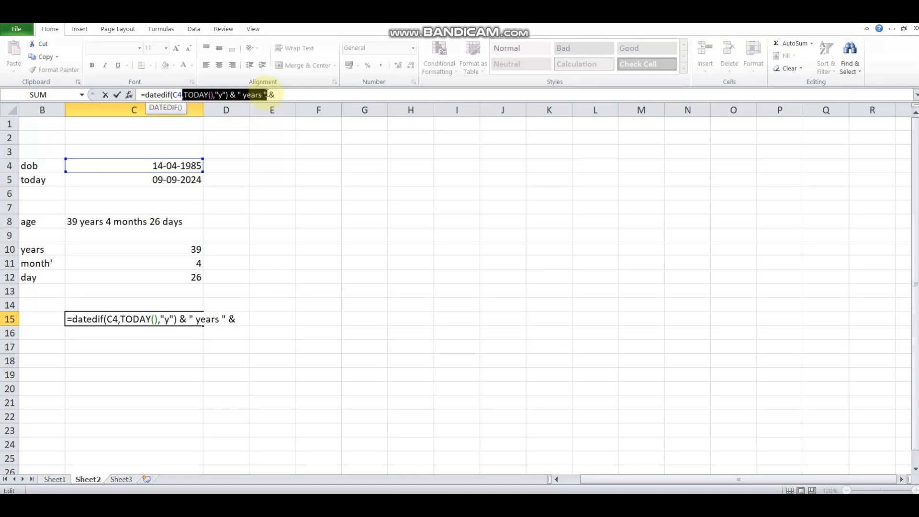
{"action": "key", "text": "shift+Left"}
{"action": "key", "text": "shift+Left"}
{"action": "key", "text": "shift+Left"}
{"action": "key", "text": "shift+Left"}
{"action": "key", "text": "shift+Left"}
{"action": "key", "text": "shift+Left"}
{"action": "key", "text": "shift+Left"}
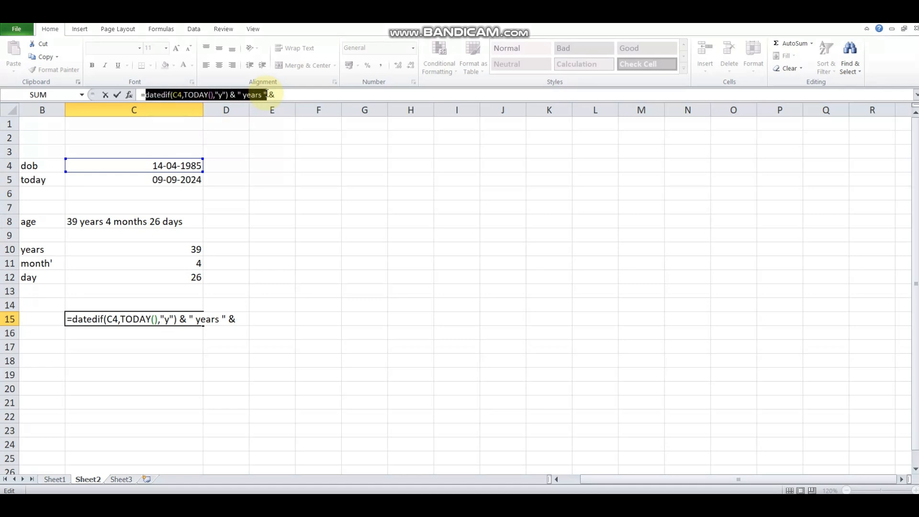
{"action": "left_click", "coordinate": [318, 95]}
{"action": "key", "text": "ctrl+v"}
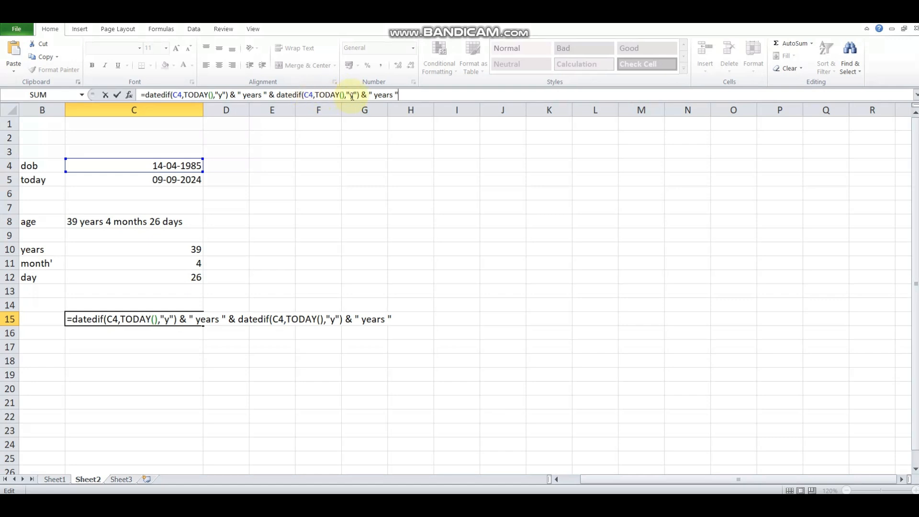
Step: Change the second DATEDIF part of the C15 formula to unit "ym" and label " months ", followed by &
{"action": "left_click", "coordinate": [353, 96]}
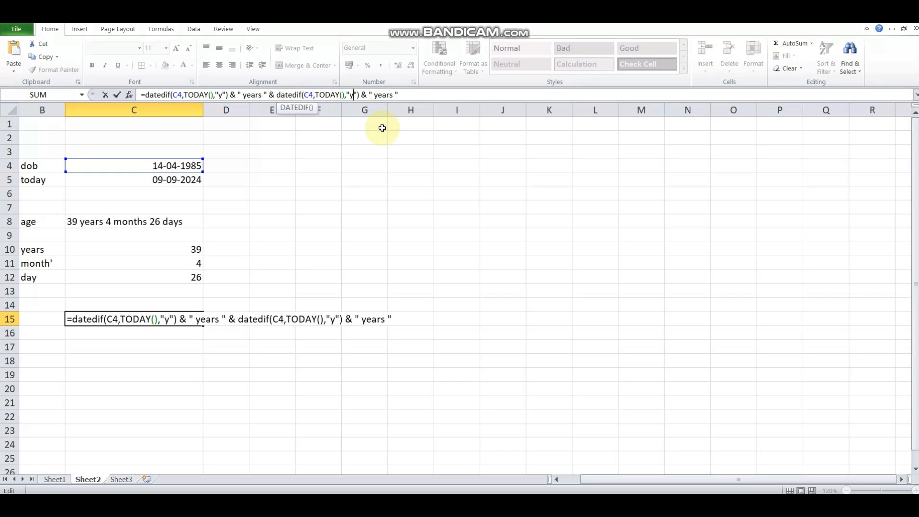
{"action": "type", "text": "m"}
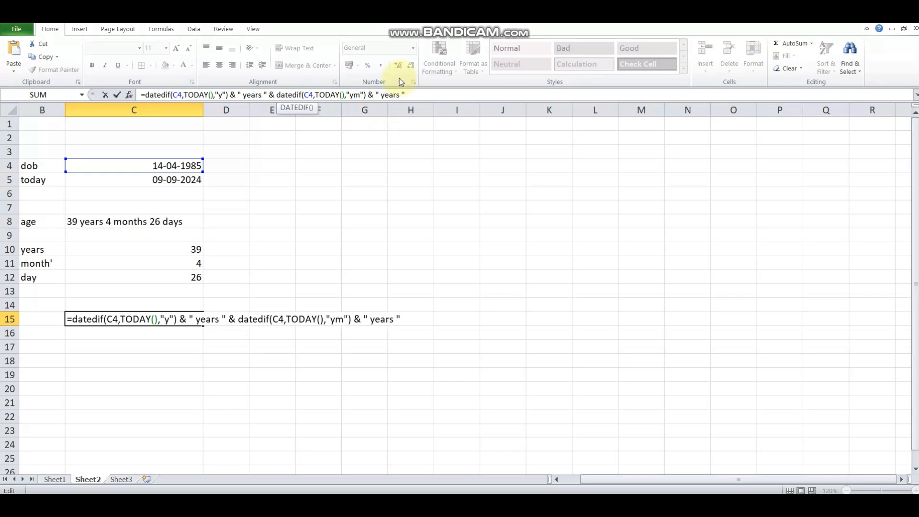
{"action": "left_click", "coordinate": [400, 94]}
{"action": "key", "text": "BackSpace"}
{"action": "key", "text": "BackSpace"}
{"action": "key", "text": "BackSpace"}
{"action": "key", "text": "BackSpace"}
{"action": "key", "text": "BackSpace"}
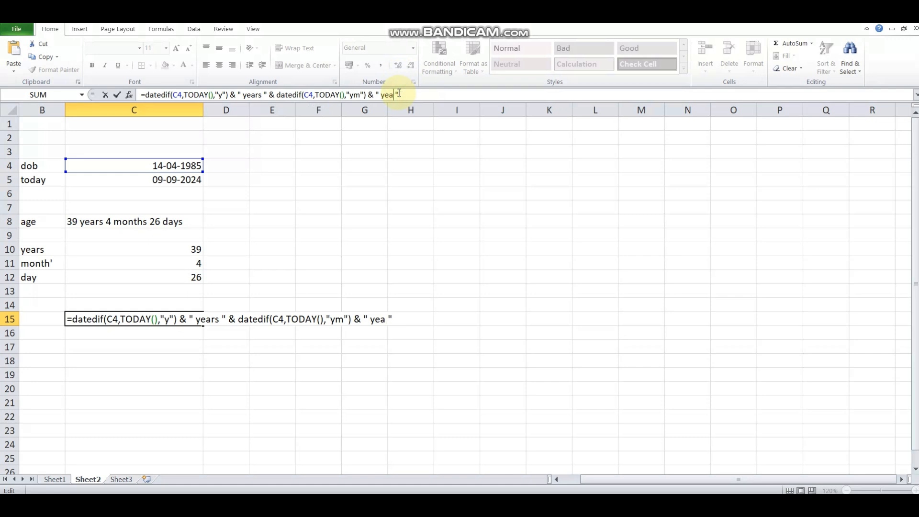
{"action": "type", "text": "months \"&"}
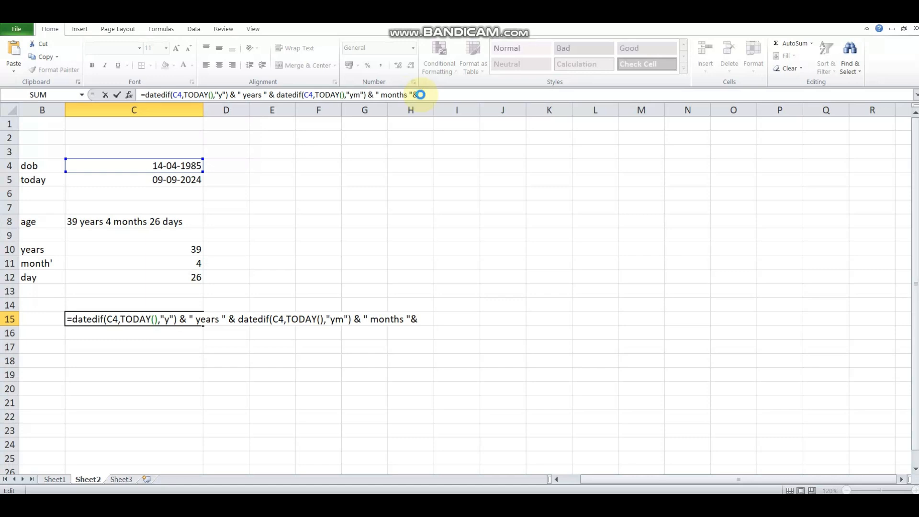
Step: Paste the DATEDIF expression again at the end of the C15 formula, set its unit to "md" and label to days, and commit it
{"action": "key", "text": "ctrl+v"}
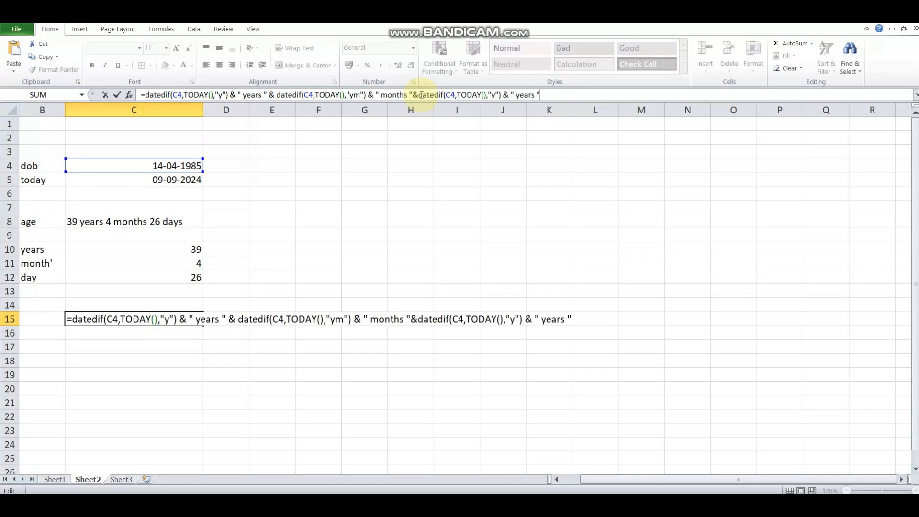
{"action": "left_click", "coordinate": [498, 95]}
{"action": "key", "text": "BackSpace"}
{"action": "type", "text": "md"}
{"action": "left_click", "coordinate": [545, 95]}
{"action": "key", "text": "BackSpace"}
{"action": "key", "text": "BackSpace"}
{"action": "key", "text": "BackSpace"}
{"action": "key", "text": "BackSpace"}
{"action": "key", "text": "BackSpace"}
{"action": "type", "text": "days"}
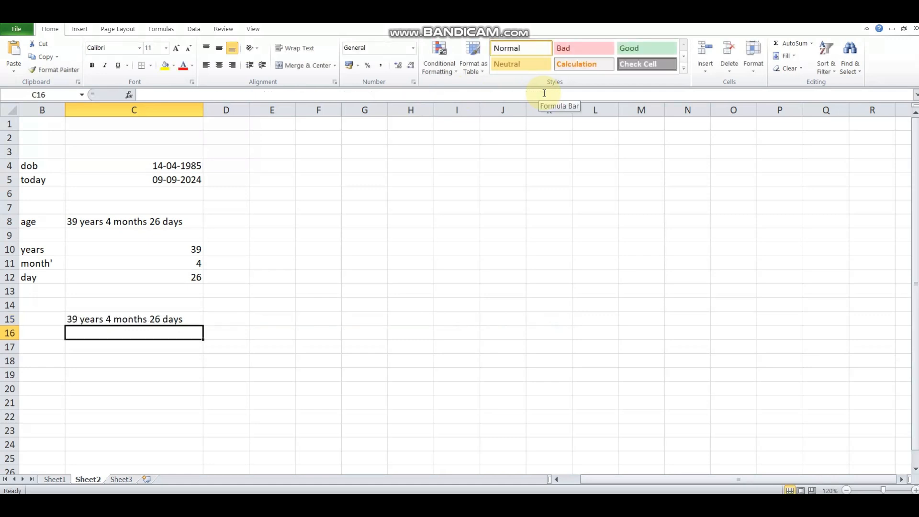
Step: Fill the range F5:K18 with the lightest grey theme colour as the calculator background
{"action": "left_click", "coordinate": [188, 318]}
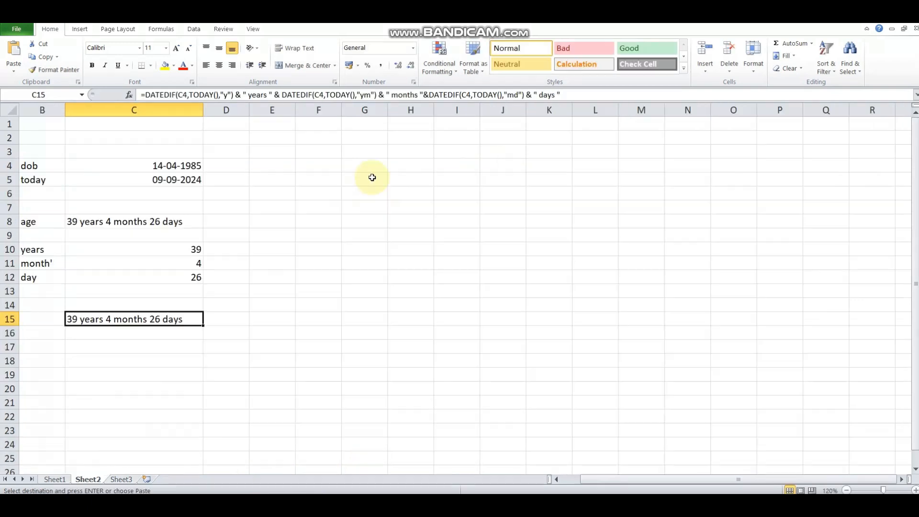
{"action": "left_click_drag", "start_coordinate": [335, 181], "coordinate": [553, 354]}
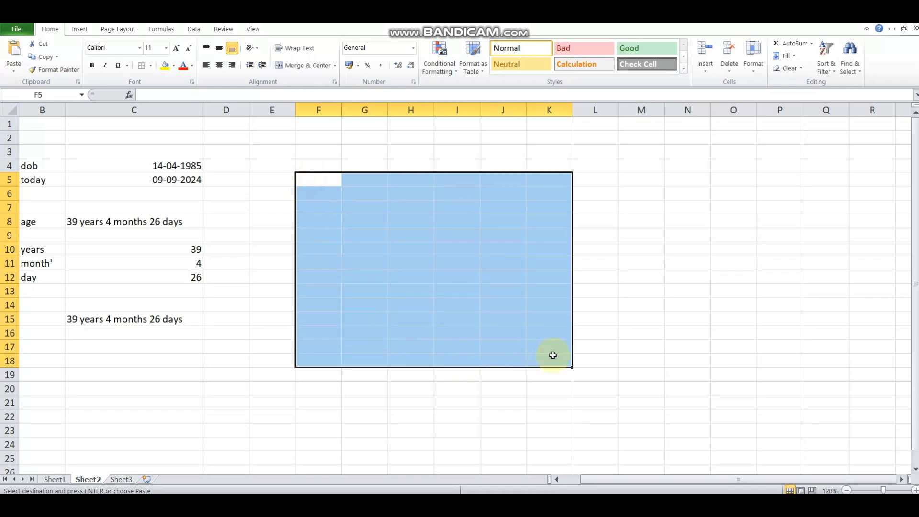
{"action": "left_click", "coordinate": [173, 66]}
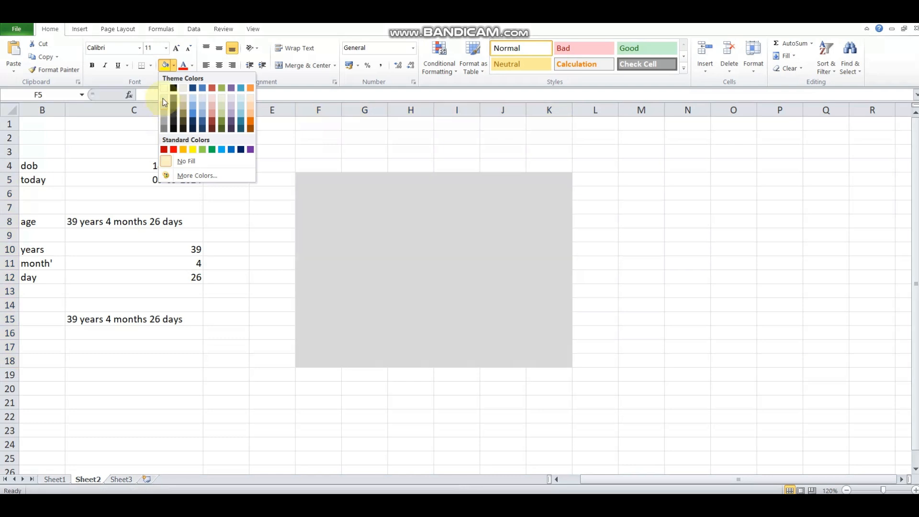
{"action": "left_click", "coordinate": [163, 96]}
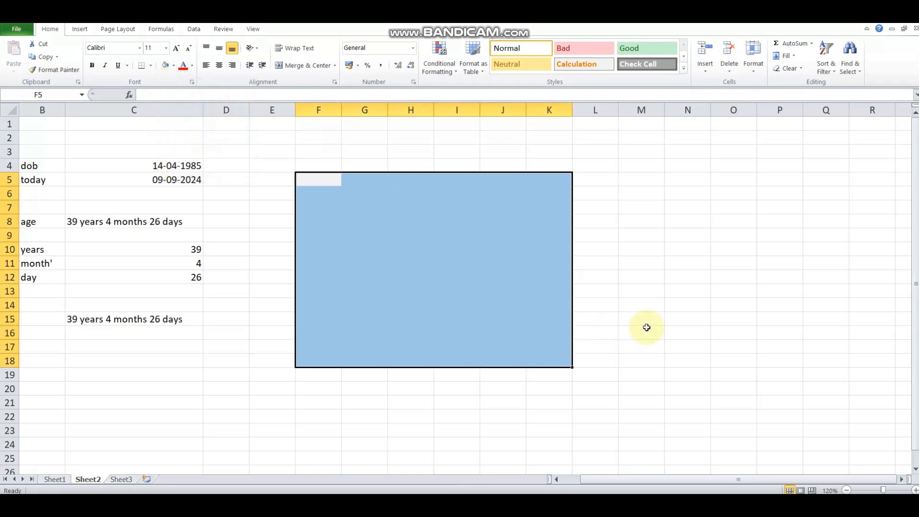
{"action": "left_click", "coordinate": [687, 332]}
Step: Merge and centre G6:J7 and fill the merged cell with yellow
{"action": "left_click_drag", "start_coordinate": [361, 189], "coordinate": [500, 202]}
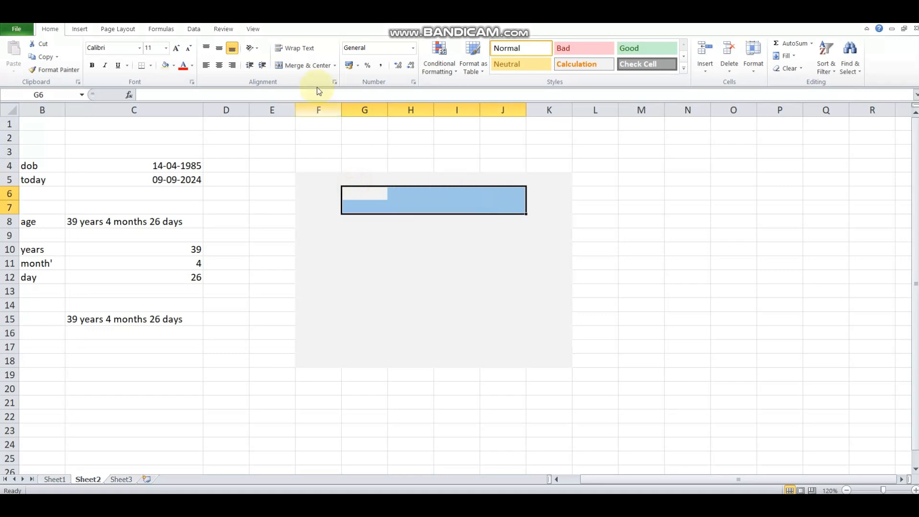
{"action": "left_click", "coordinate": [294, 69]}
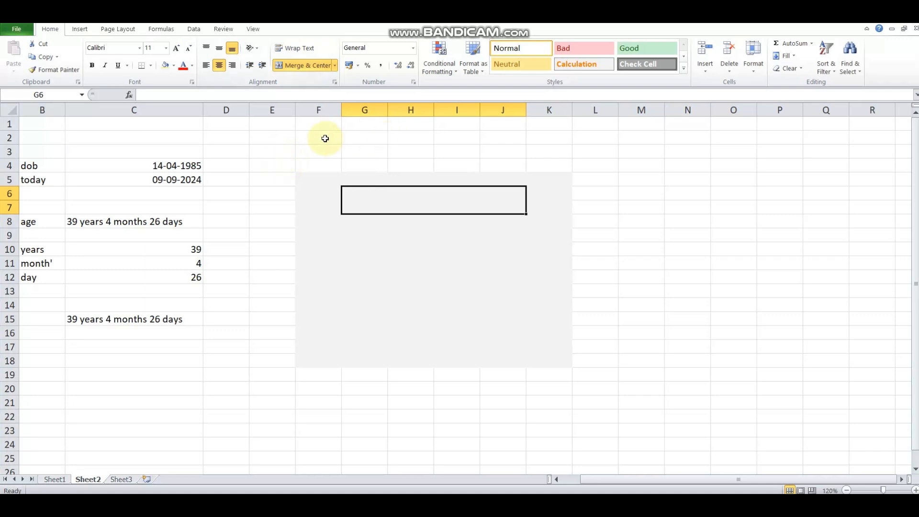
{"action": "left_click", "coordinate": [174, 65]}
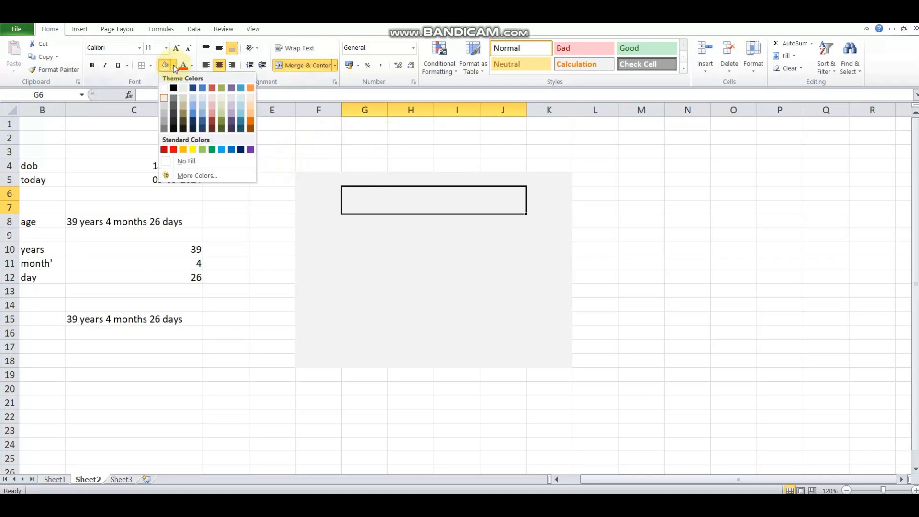
{"action": "left_click", "coordinate": [191, 150]}
Step: Enter the title AGE CALCULATOR in the yellow merged cell and middle-align it vertically
{"action": "type", "text": "AGE CALU"}
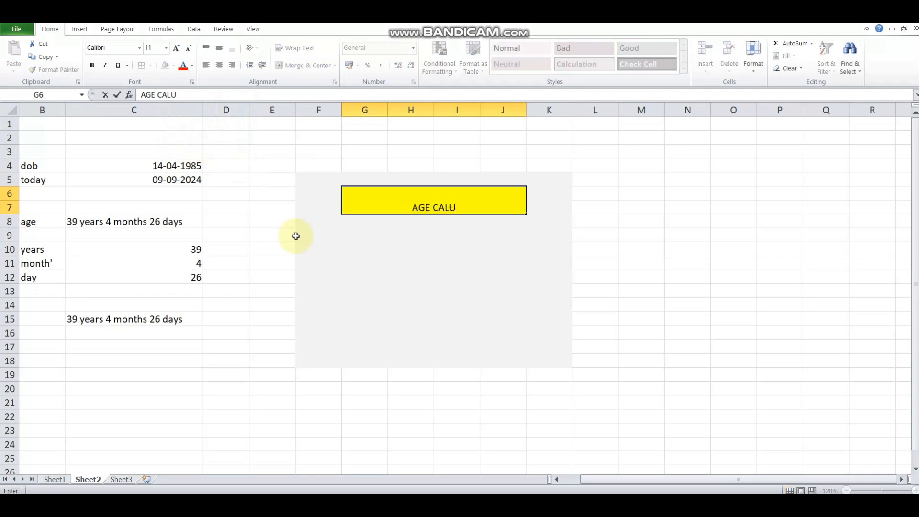
{"action": "key", "text": "BackSpace"}
{"action": "type", "text": "CALCULATOR"}
{"action": "left_click", "coordinate": [637, 317]}
{"action": "left_click", "coordinate": [447, 207]}
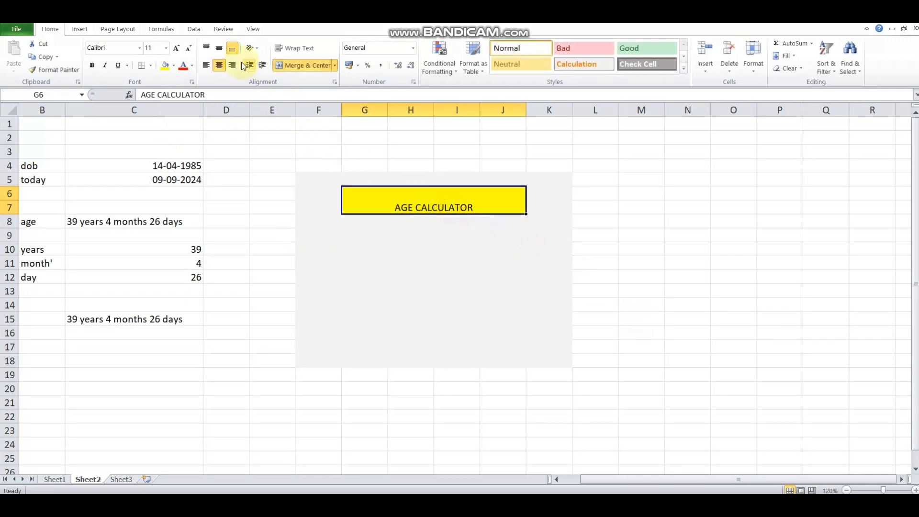
{"action": "left_click", "coordinate": [220, 48]}
Step: Merge and centre F9:F11, fill it with light blue, and enter the label DOB
{"action": "left_click", "coordinate": [353, 231]}
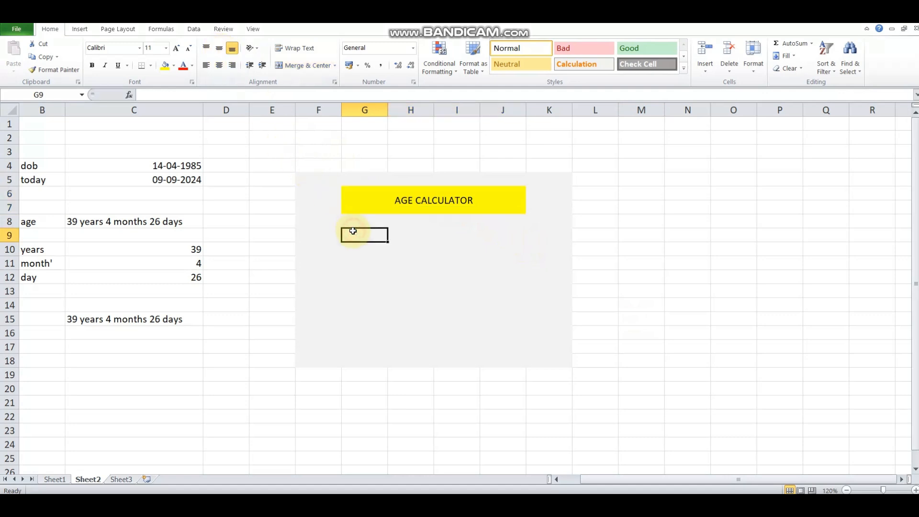
{"action": "left_click", "coordinate": [322, 236]}
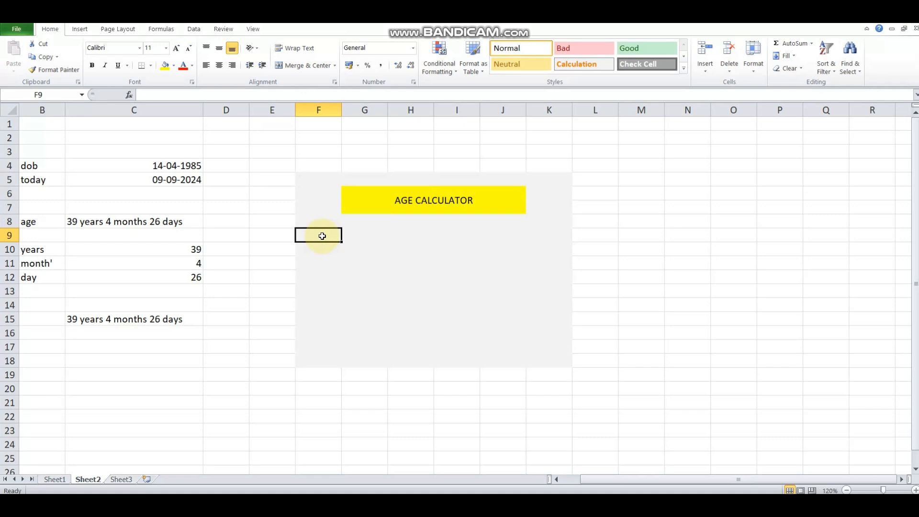
{"action": "left_click", "coordinate": [332, 250]}
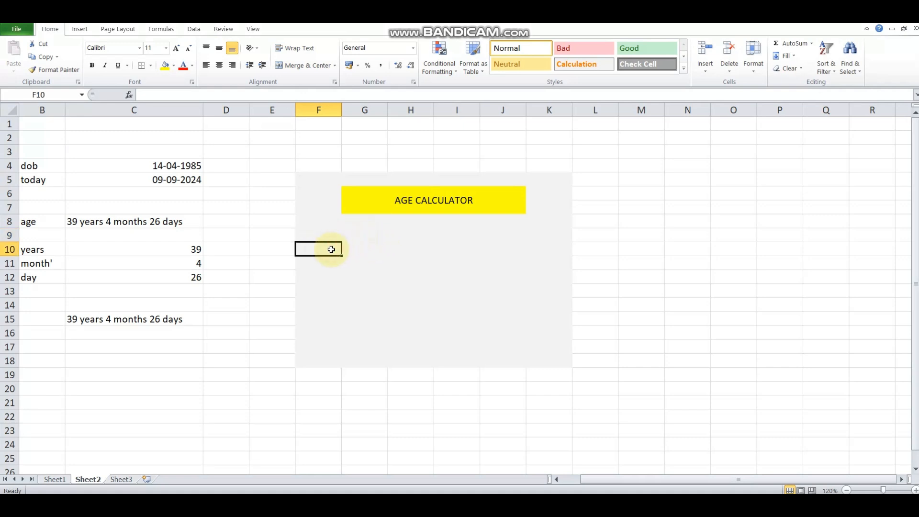
{"action": "left_click", "coordinate": [329, 234]}
{"action": "left_click", "coordinate": [345, 248]}
{"action": "mouse_move", "coordinate": [335, 242]}
{"action": "left_mouse_down"}
{"action": "mouse_move", "coordinate": [346, 248]}
{"action": "mouse_move", "coordinate": [314, 232]}
{"action": "mouse_move", "coordinate": [344, 258]}
{"action": "mouse_move", "coordinate": [331, 256]}
{"action": "left_mouse_up"}
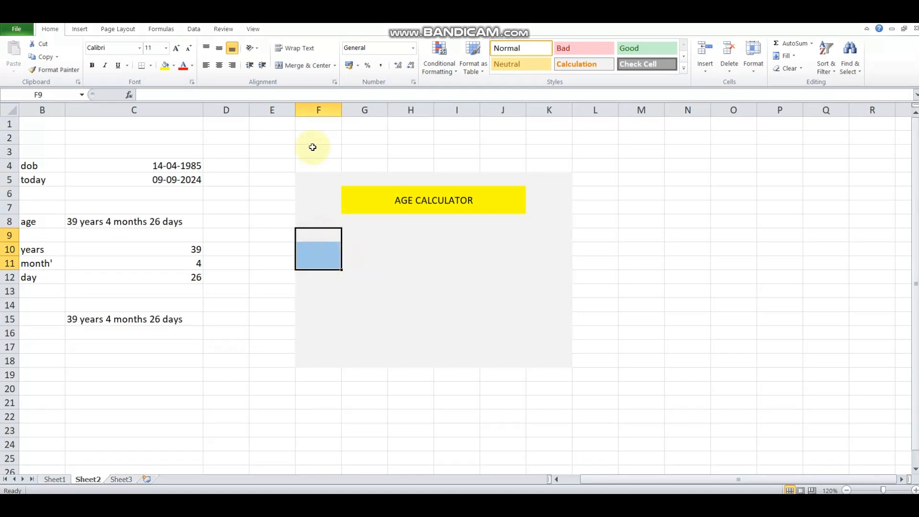
{"action": "left_click", "coordinate": [306, 68]}
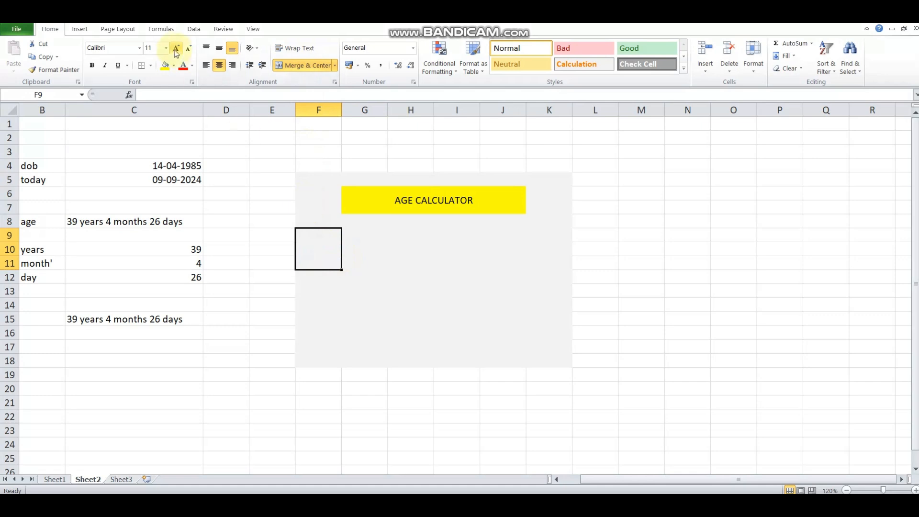
{"action": "left_click", "coordinate": [174, 65]}
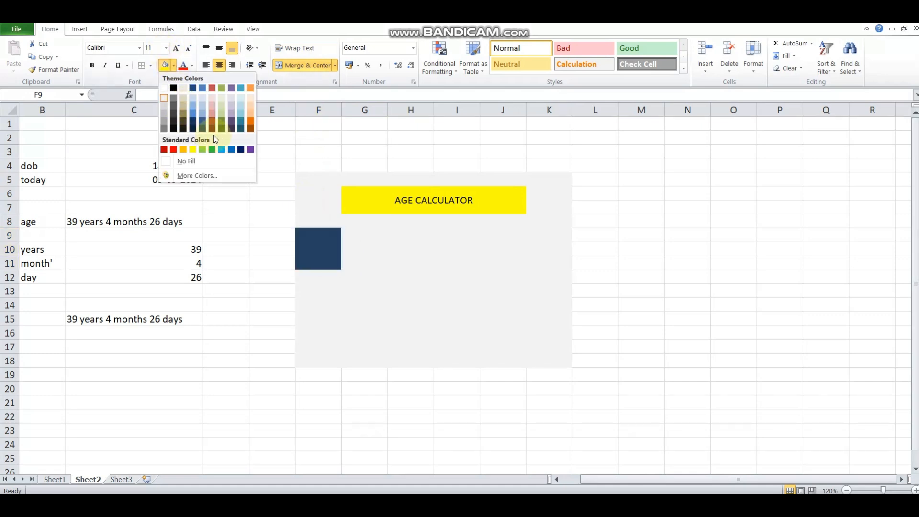
{"action": "left_click", "coordinate": [191, 98]}
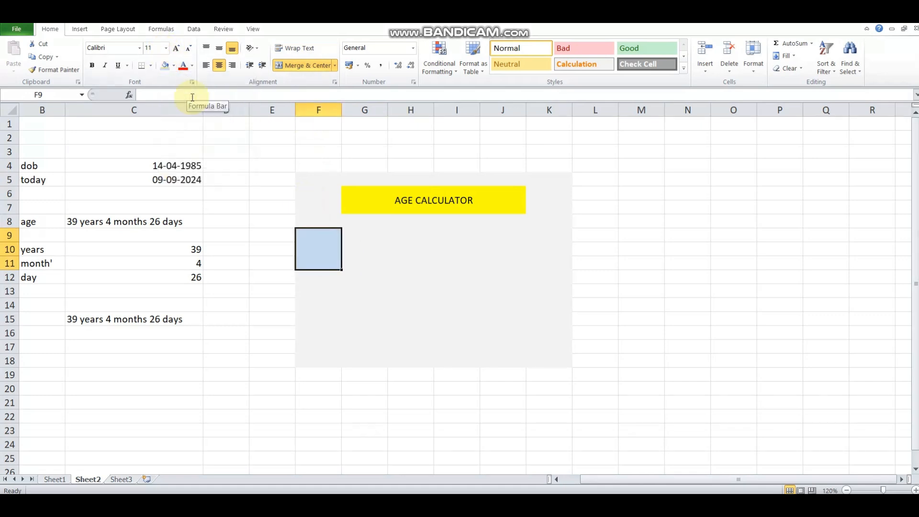
{"action": "type", "text": "DOB"}
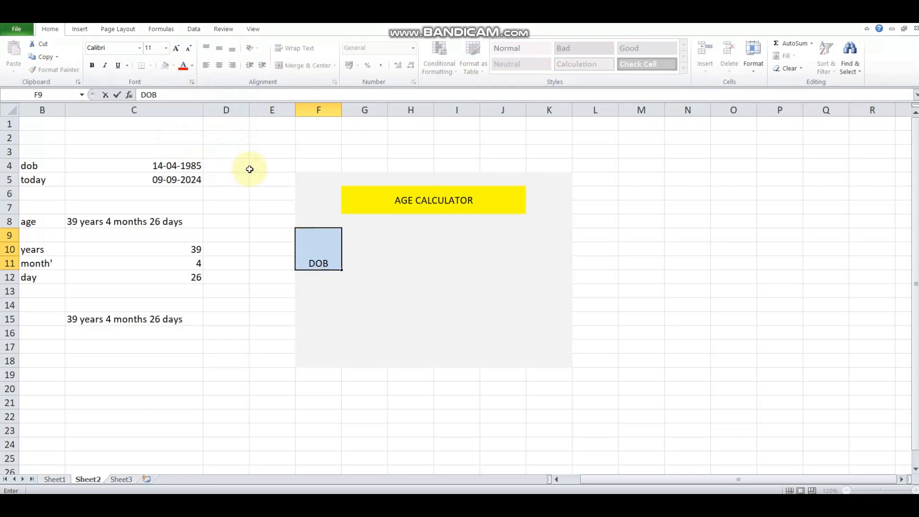
{"action": "left_click", "coordinate": [426, 288]}
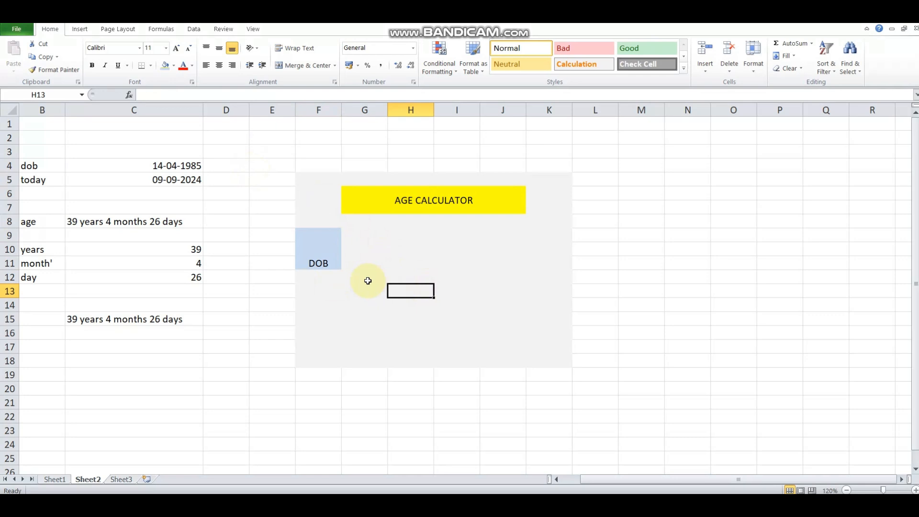
Step: Copy the DOB label block to F14 and change the copy's text to AGE
{"action": "left_click", "coordinate": [312, 263]}
{"action": "key", "text": "ctrl+c"}
{"action": "left_click", "coordinate": [310, 304]}
{"action": "key", "text": "ctrl+v"}
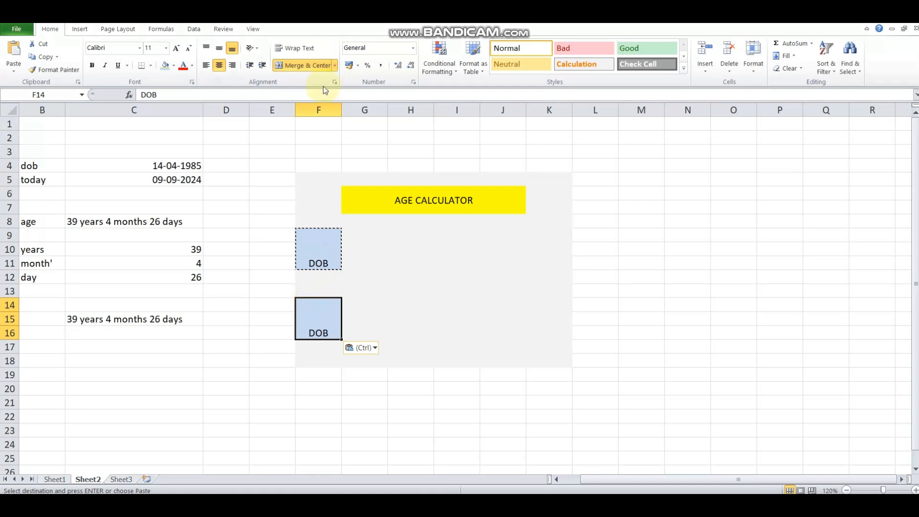
{"action": "type", "text": "AGE"}
{"action": "left_click", "coordinate": [448, 307]}
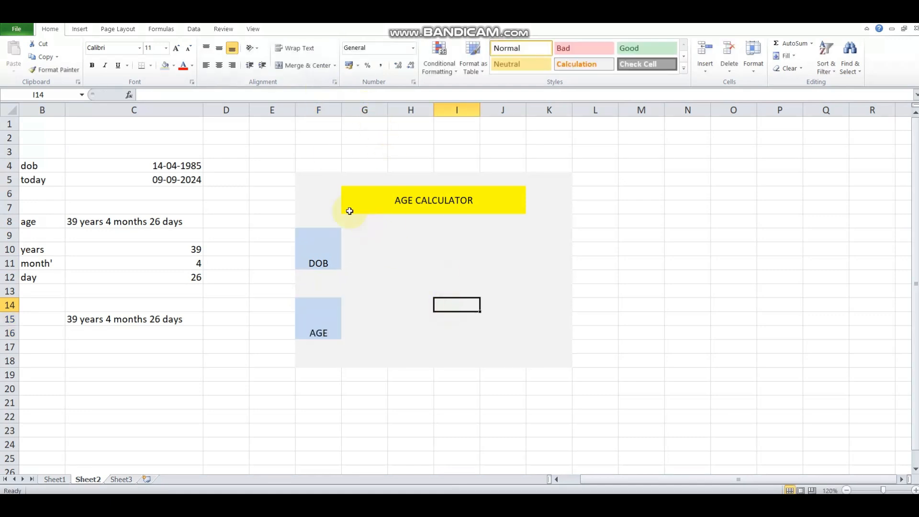
Step: Middle-align the contents of the whole calculator area F5:K18 vertically
{"action": "left_click_drag", "start_coordinate": [322, 184], "coordinate": [546, 362]}
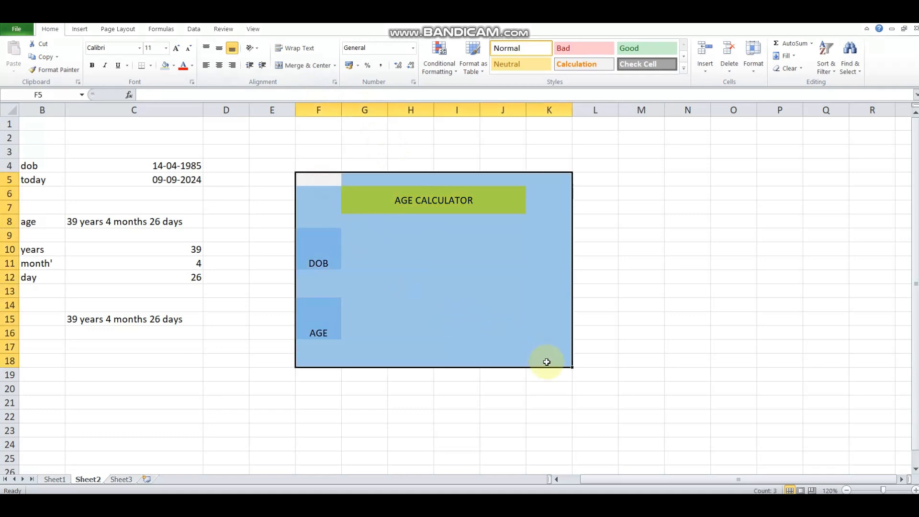
{"action": "left_click", "coordinate": [219, 61]}
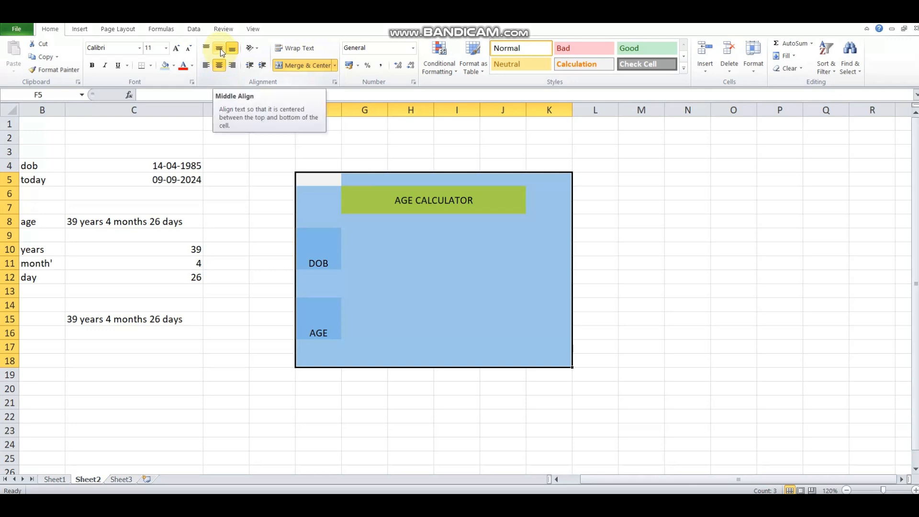
{"action": "left_click", "coordinate": [221, 50]}
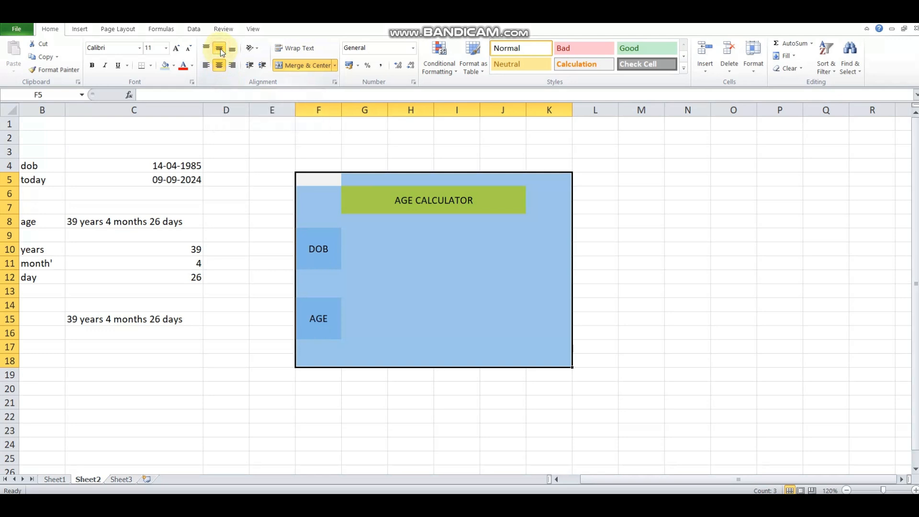
{"action": "left_click", "coordinate": [392, 333]}
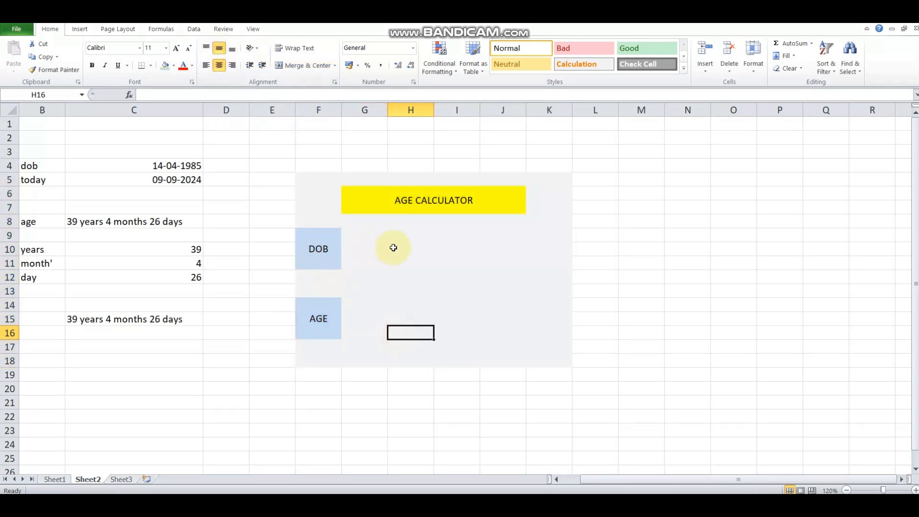
Step: Merge and centre H9:J11 beside the DOB label and fill it with white
{"action": "left_click_drag", "start_coordinate": [390, 233], "coordinate": [504, 261]}
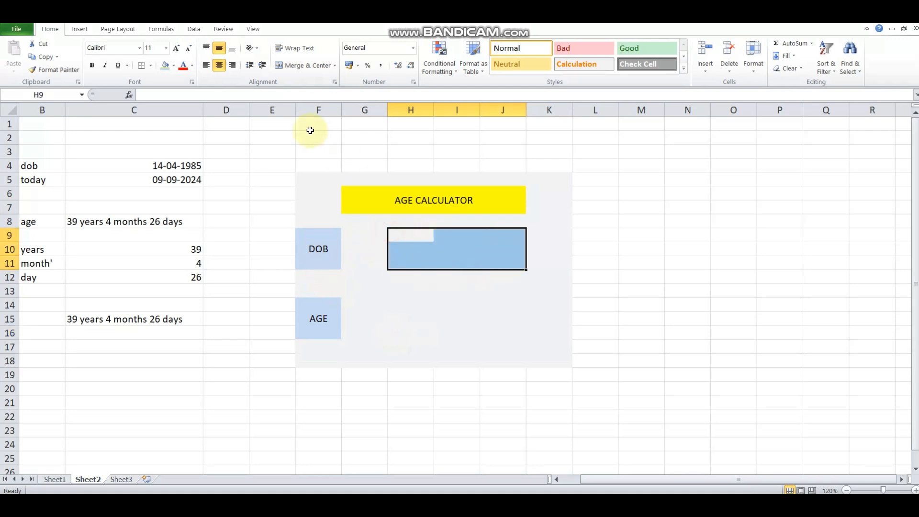
{"action": "left_click", "coordinate": [309, 67]}
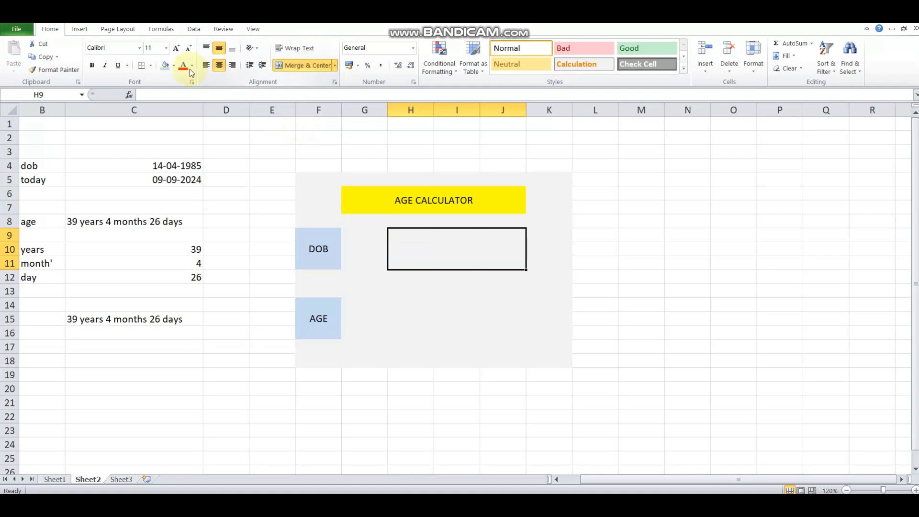
{"action": "left_click", "coordinate": [174, 66]}
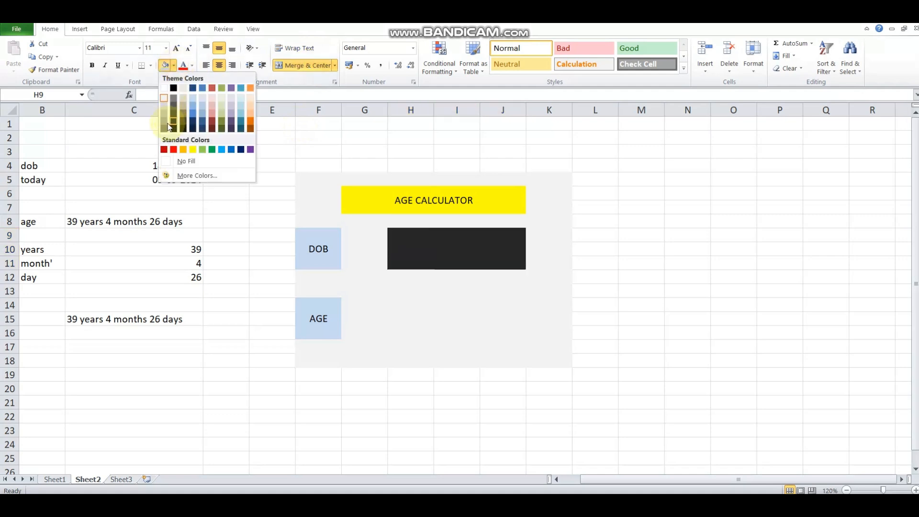
{"action": "left_click", "coordinate": [164, 88]}
Step: Merge and centre H14:J16 beside the AGE label and fill it with white
{"action": "left_click", "coordinate": [404, 316]}
{"action": "left_click_drag", "start_coordinate": [393, 295], "coordinate": [425, 333]}
{"action": "left_click", "coordinate": [451, 328]}
{"action": "left_click", "coordinate": [391, 300]}
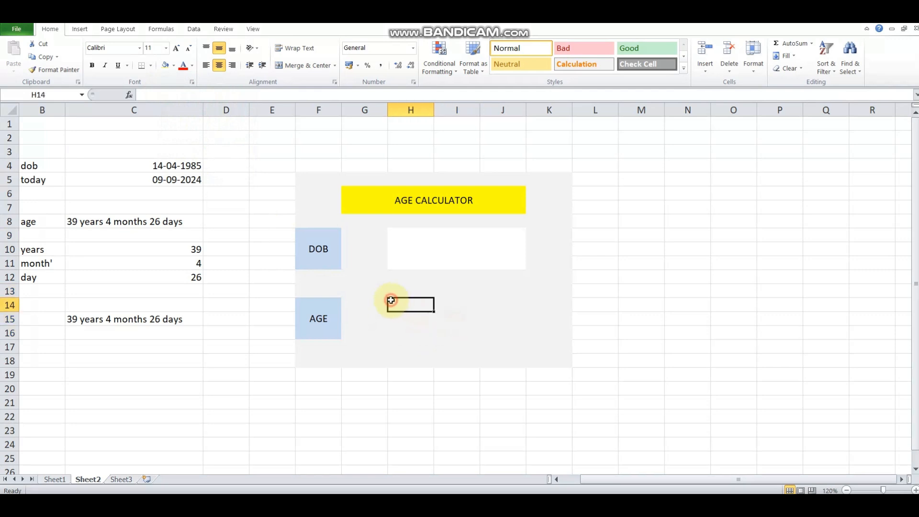
{"action": "key", "text": "shift+Down"}
{"action": "key", "text": "shift+Down"}
{"action": "key", "text": "shift+Right"}
{"action": "key", "text": "shift+Right"}
{"action": "key", "text": "shift+Right"}
{"action": "key", "text": "shift+Left"}
{"action": "left_click", "coordinate": [300, 66]}
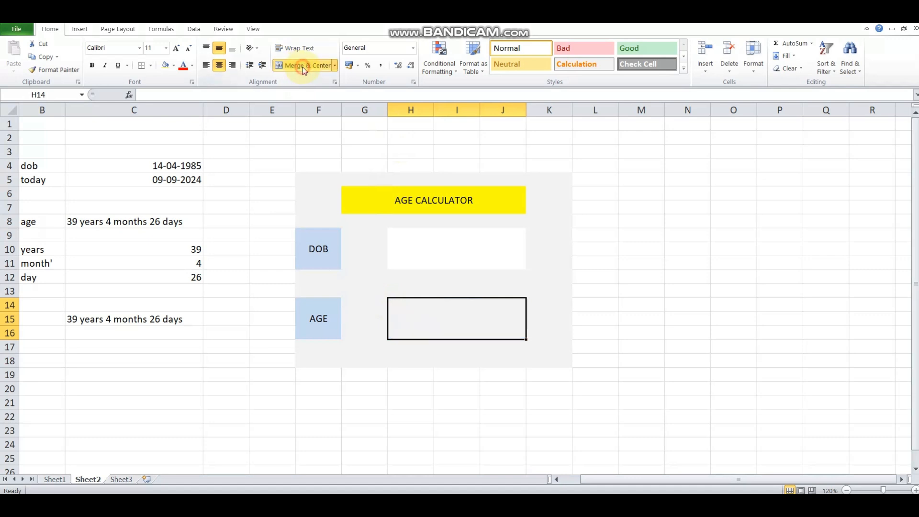
{"action": "left_click", "coordinate": [165, 65]}
{"action": "left_click", "coordinate": [710, 359]}
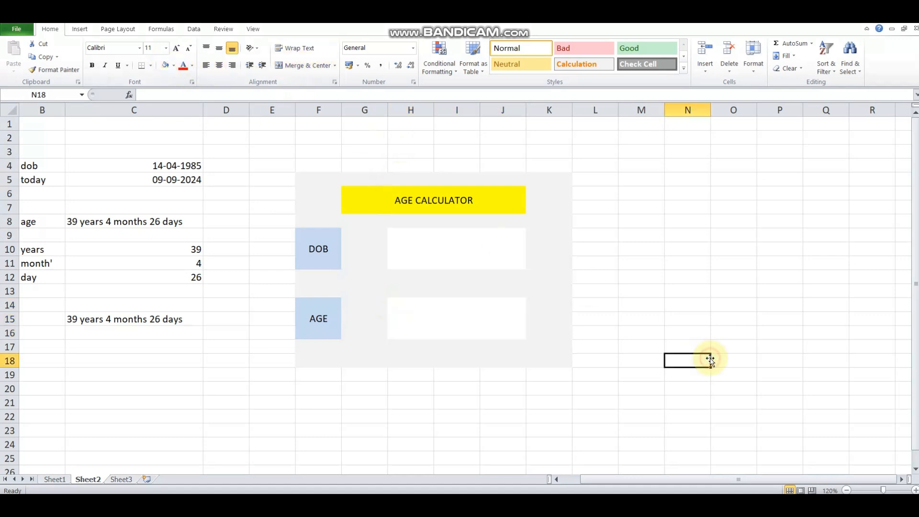
Step: Apply a thick box border to the two white boxes beside the DOB and AGE labels, H9:J11 and H14:J16
{"action": "left_click", "coordinate": [474, 252]}
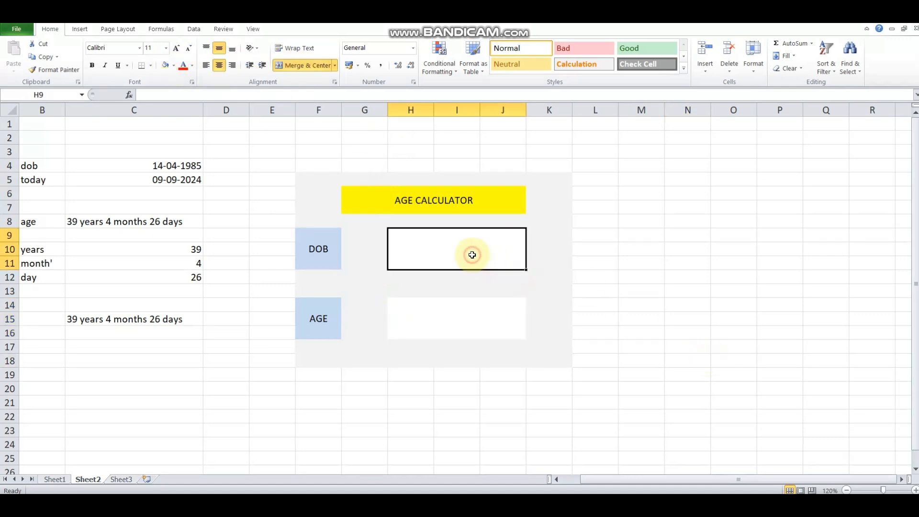
{"action": "left_click", "coordinate": [152, 65]}
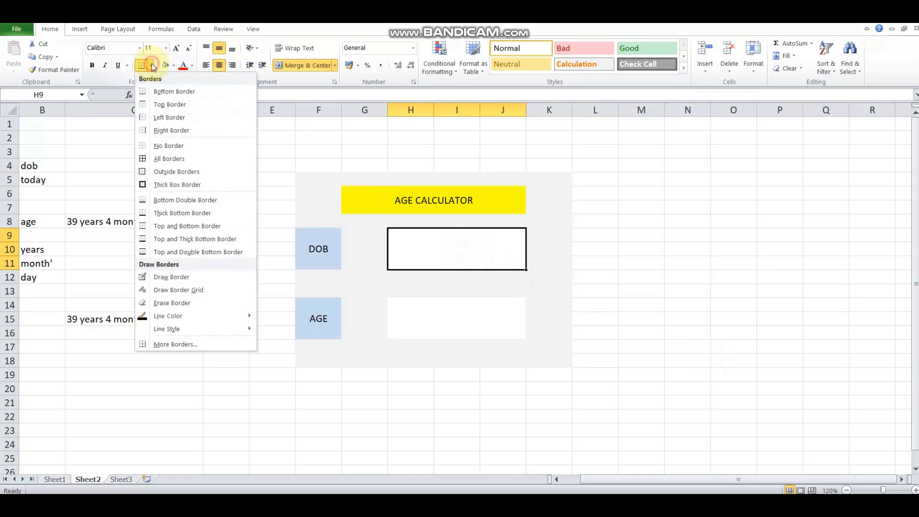
{"action": "left_click", "coordinate": [170, 183]}
{"action": "left_click", "coordinate": [484, 300]}
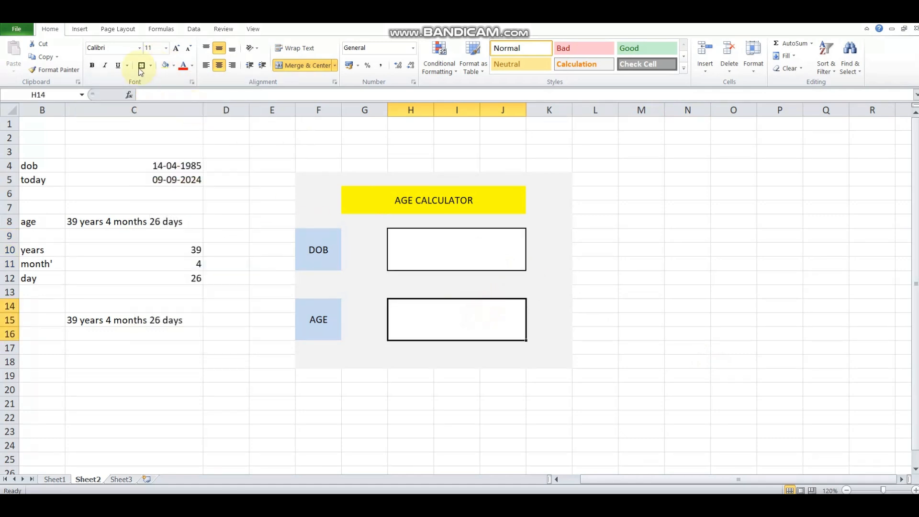
{"action": "left_click", "coordinate": [141, 65]}
Step: Apply the same thick box border to the AGE CALCULATOR title and to the DOB and AGE label blocks
{"action": "left_click", "coordinate": [376, 199]}
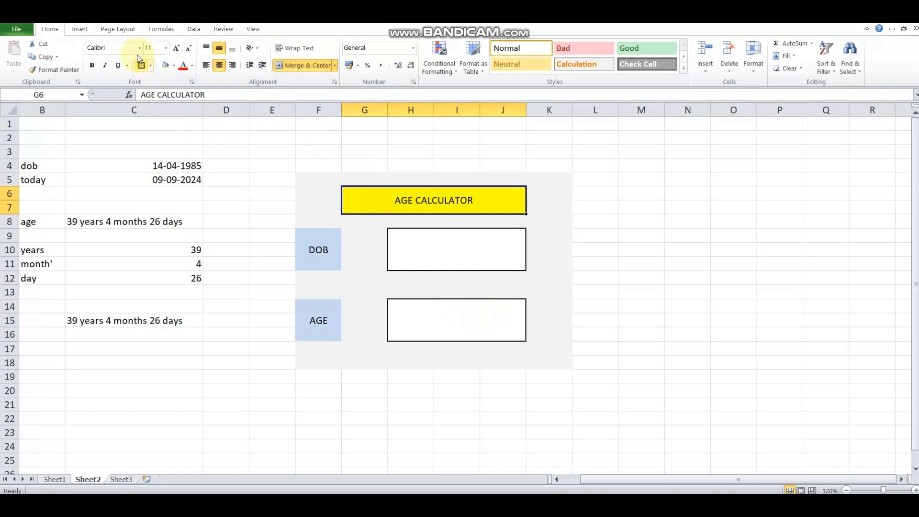
{"action": "left_click", "coordinate": [143, 66]}
{"action": "left_click", "coordinate": [318, 239]}
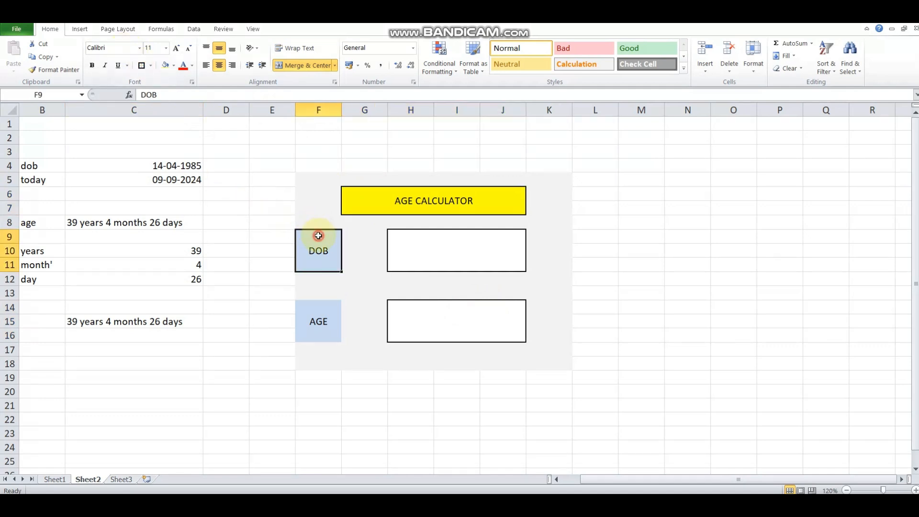
{"action": "left_click", "coordinate": [143, 67]}
{"action": "left_click", "coordinate": [308, 312]}
{"action": "left_click", "coordinate": [142, 66]}
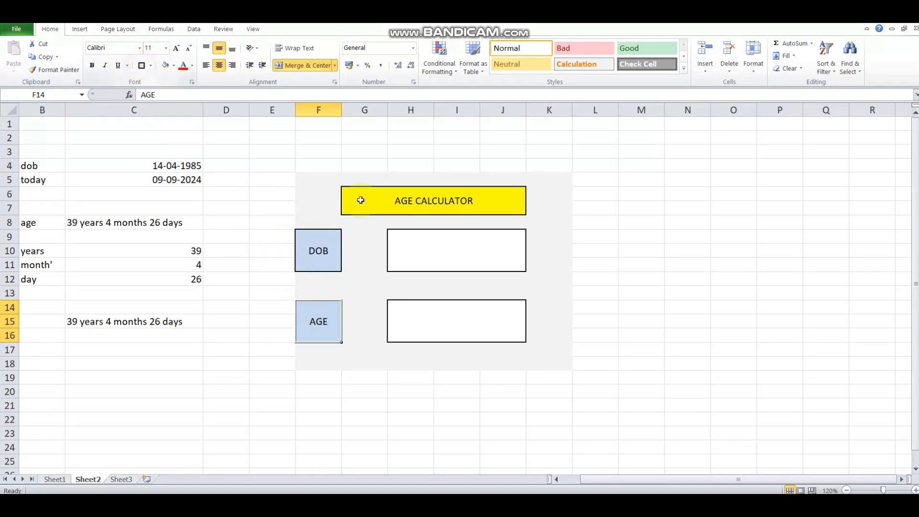
{"action": "left_click", "coordinate": [589, 320]}
Step: Widen column J slightly so the DOB and AGE boxes have more room
{"action": "left_click", "coordinate": [449, 247]}
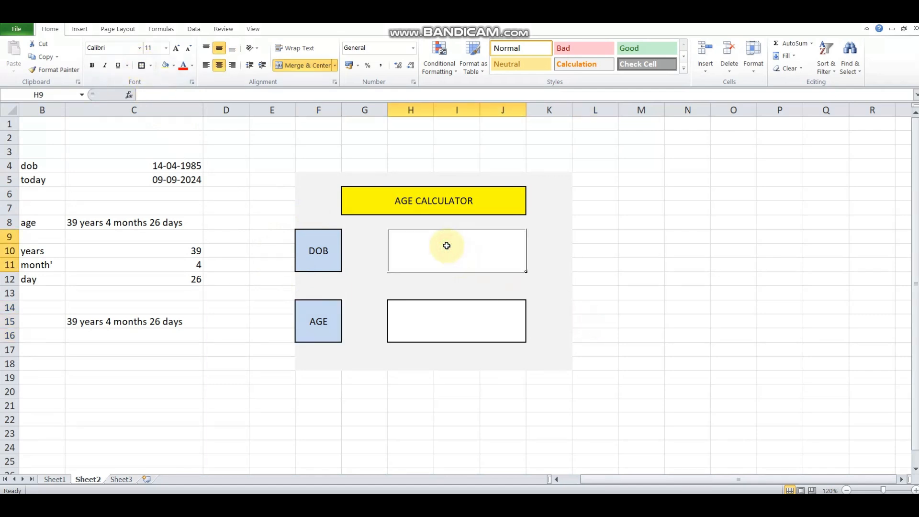
{"action": "left_click", "coordinate": [449, 317]}
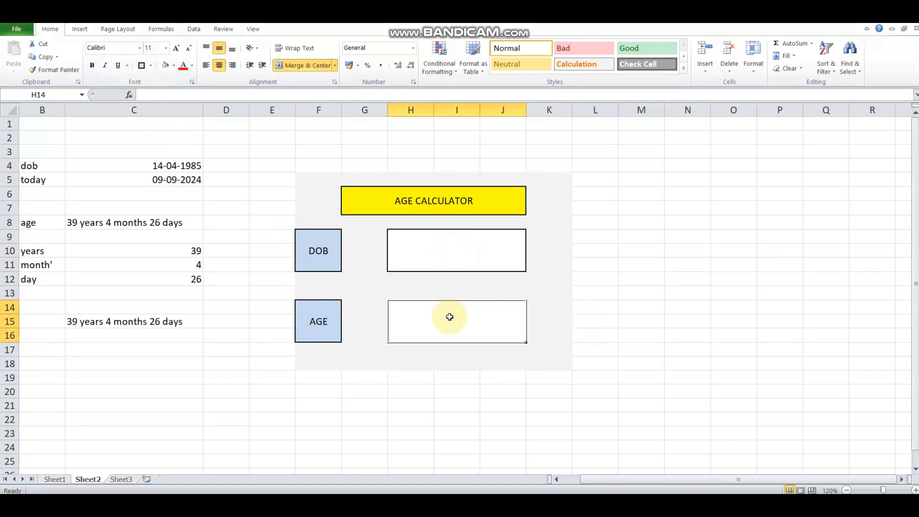
{"action": "left_click_drag", "start_coordinate": [527, 111], "coordinate": [547, 111]}
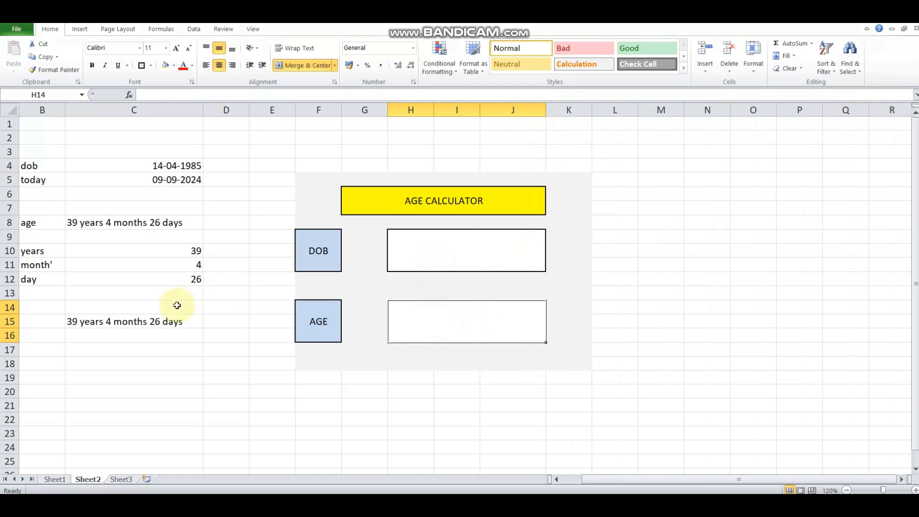
Step: Copy the complete text of the combined years, months and days DATEDIF formula in C15, leaving that cell's content as it is
{"action": "left_click", "coordinate": [168, 319]}
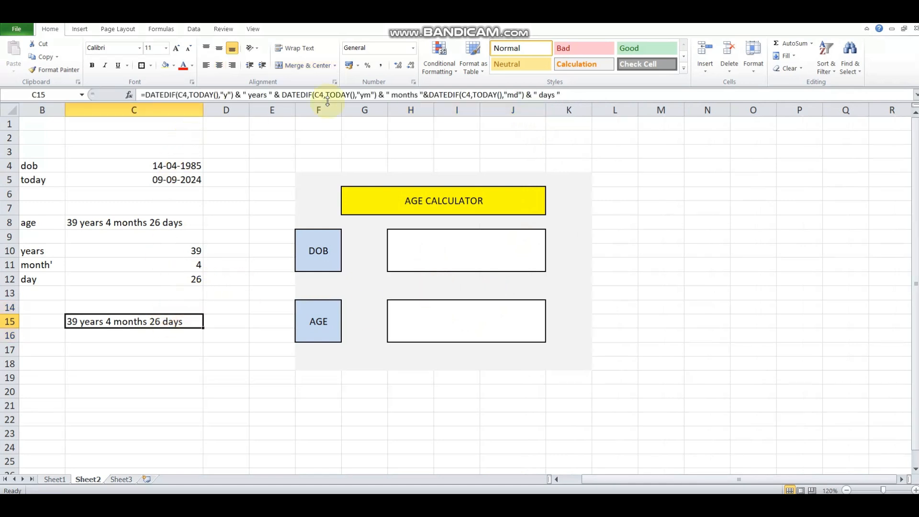
{"action": "left_click", "coordinate": [564, 96]}
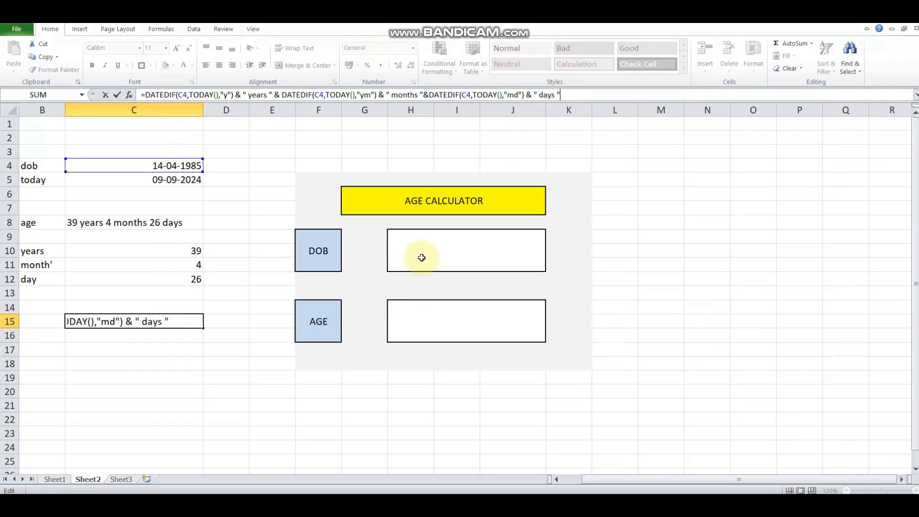
{"action": "key", "text": "shift+Left"}
{"action": "key", "text": "shift+Left"}
{"action": "key", "text": "shift+Left"}
{"action": "key", "text": "shift+Left"}
{"action": "key", "text": "shift+Left"}
{"action": "key", "text": "shift+Left"}
{"action": "key", "text": "shift+Left"}
{"action": "key", "text": "shift+Left"}
{"action": "key", "text": "shift+Left"}
{"action": "key", "text": "shift+Left"}
{"action": "key", "text": "shift+Left"}
{"action": "key", "text": "shift+Left"}
{"action": "key", "text": "shift+Left"}
{"action": "key", "text": "shift+Left"}
{"action": "key", "text": "shift+Left"}
{"action": "key", "text": "shift+Left"}
{"action": "key", "text": "shift+Left"}
{"action": "key", "text": "shift+Left"}
{"action": "key", "text": "shift+Left"}
{"action": "key", "text": "shift+Left"}
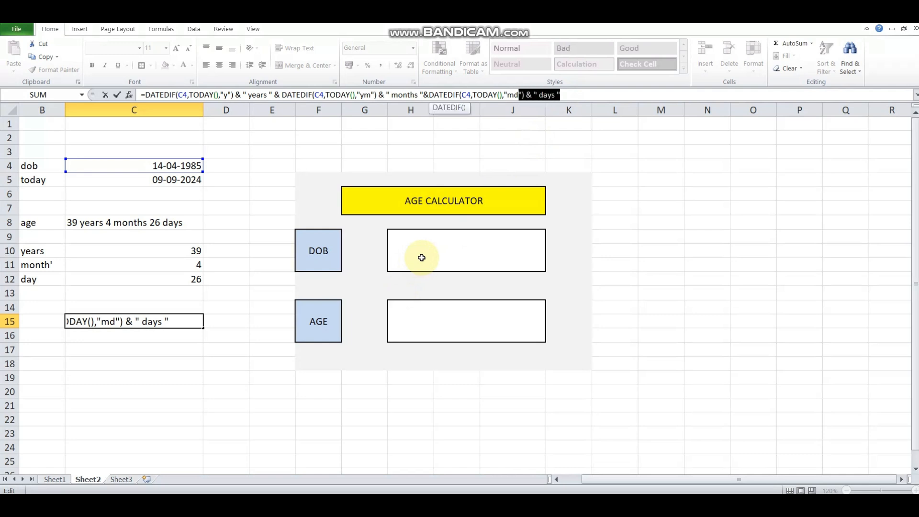
{"action": "key", "text": "shift+Left"}
{"action": "key", "text": "shift+Left"}
{"action": "key", "text": "shift+Left"}
{"action": "key", "text": "shift+Left"}
{"action": "key", "text": "shift+Left"}
{"action": "key", "text": "shift+Left"}
{"action": "key", "text": "shift+Left"}
{"action": "key", "text": "shift+Left"}
{"action": "key", "text": "shift+Left"}
{"action": "key", "text": "shift+Left"}
{"action": "key", "text": "shift+Left"}
{"action": "key", "text": "shift+Left"}
{"action": "key", "text": "shift+Left"}
{"action": "key", "text": "shift+Left"}
{"action": "key", "text": "shift+Left"}
{"action": "key", "text": "shift+Left"}
{"action": "key", "text": "shift+Left"}
{"action": "key", "text": "shift+Left"}
{"action": "key", "text": "shift+Left"}
{"action": "key", "text": "shift+Left"}
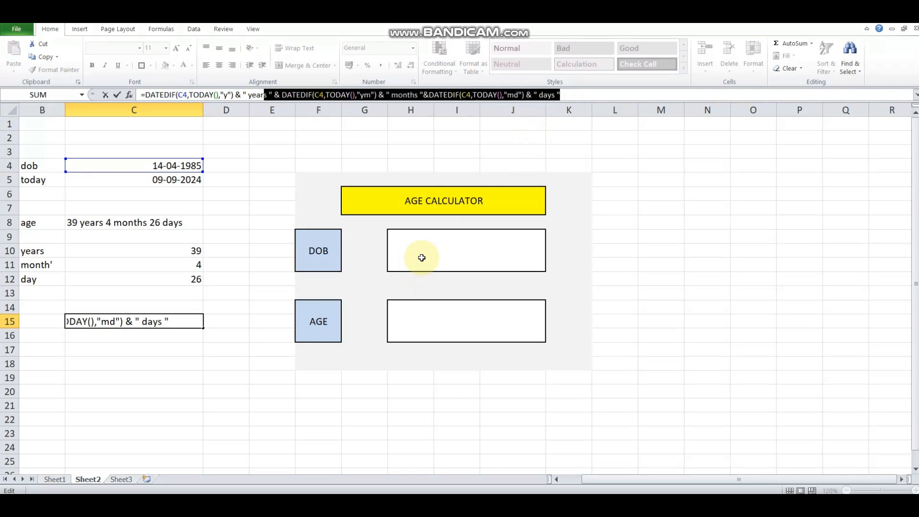
{"action": "key", "text": "ctrl+c"}
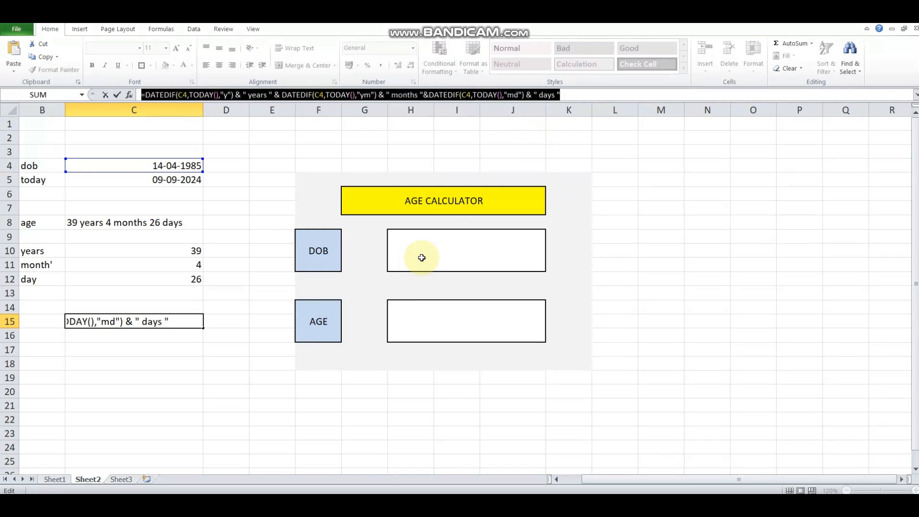
{"action": "type", "text": "="}
{"action": "left_click", "coordinate": [455, 320]}
{"action": "key", "text": "Escape"}
Step: Paste the copied DATEDIF formula text into the AGE result box H14 and commit it
{"action": "left_click", "coordinate": [454, 320]}
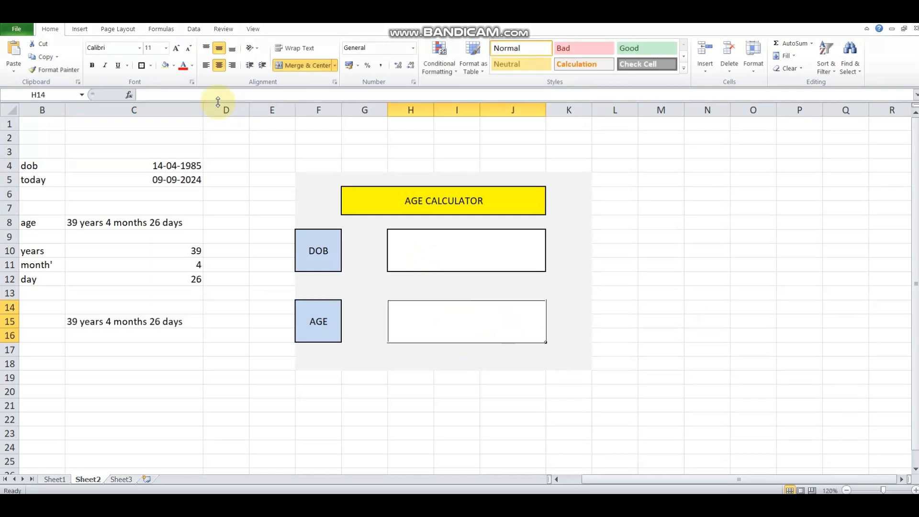
{"action": "left_click", "coordinate": [196, 95]}
{"action": "key", "text": "ctrl+v"}
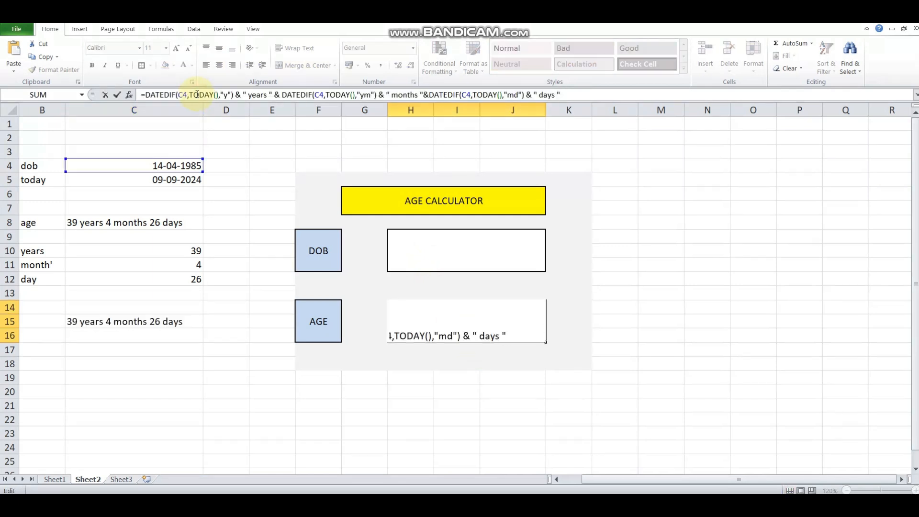
{"action": "left_click", "coordinate": [678, 293]}
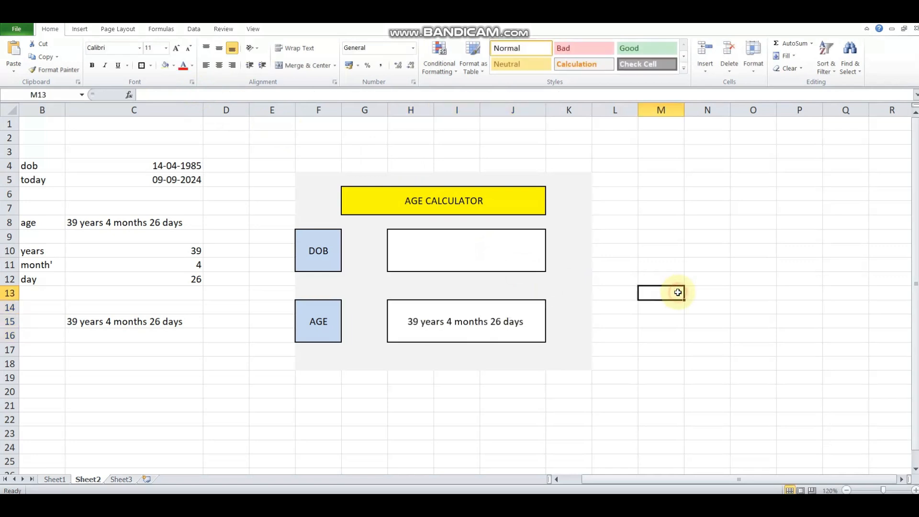
Step: Edit the formula in H14 so all three DATEDIF functions refer to H9 instead of C4
{"action": "left_click", "coordinate": [428, 260]}
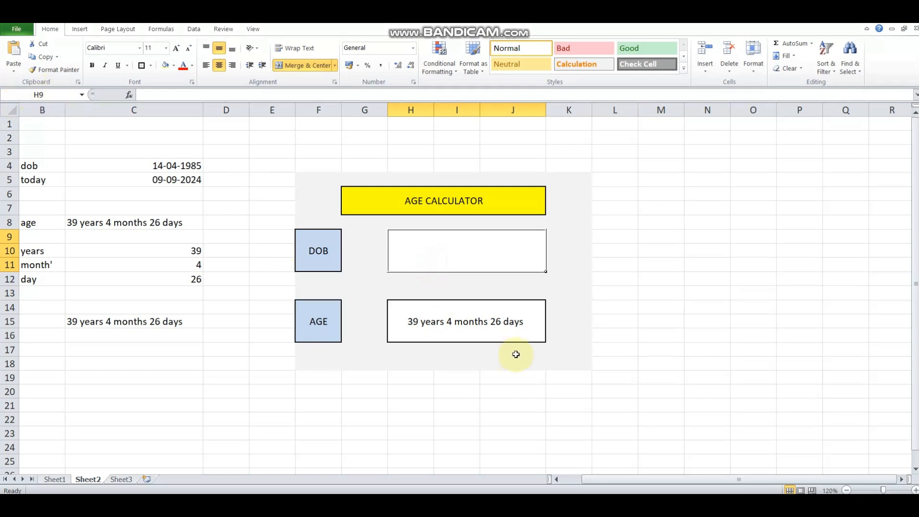
{"action": "left_click", "coordinate": [513, 324]}
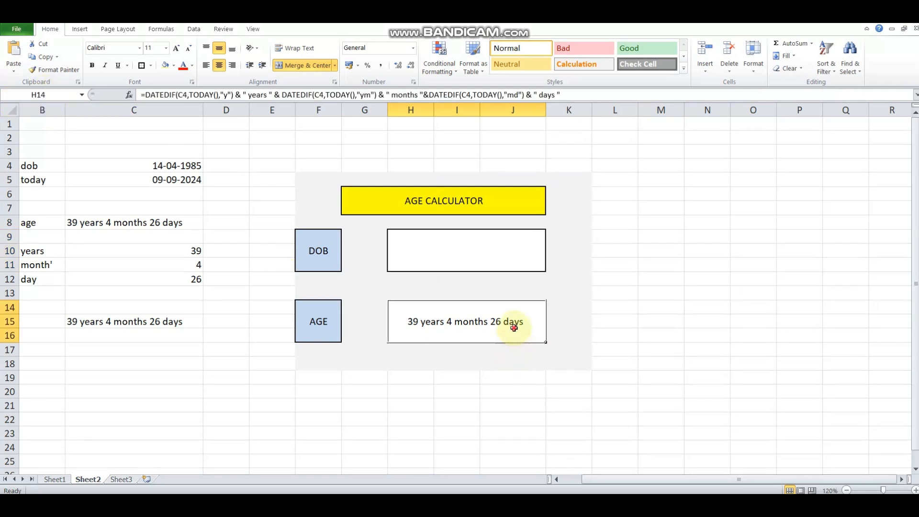
{"action": "left_click", "coordinate": [188, 96]}
{"action": "key", "text": "BackSpace"}
{"action": "key", "text": "BackSpace"}
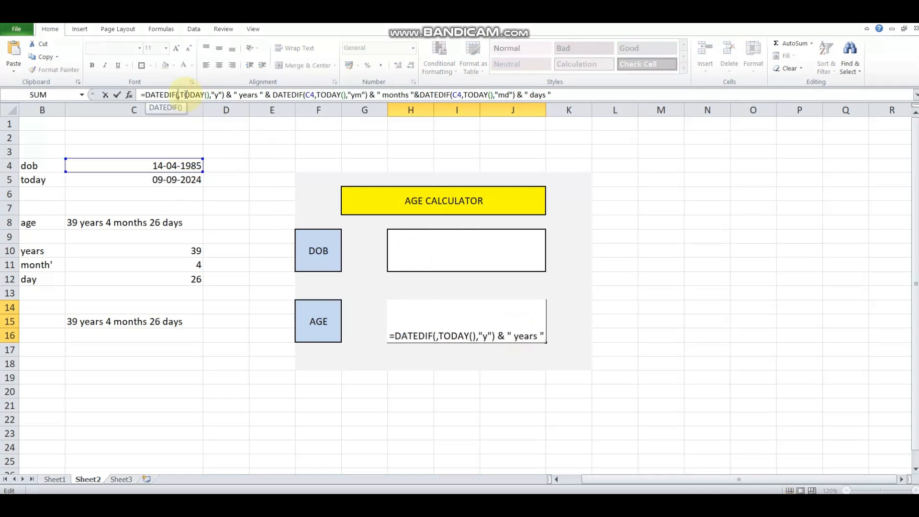
{"action": "type", "text": "H9"}
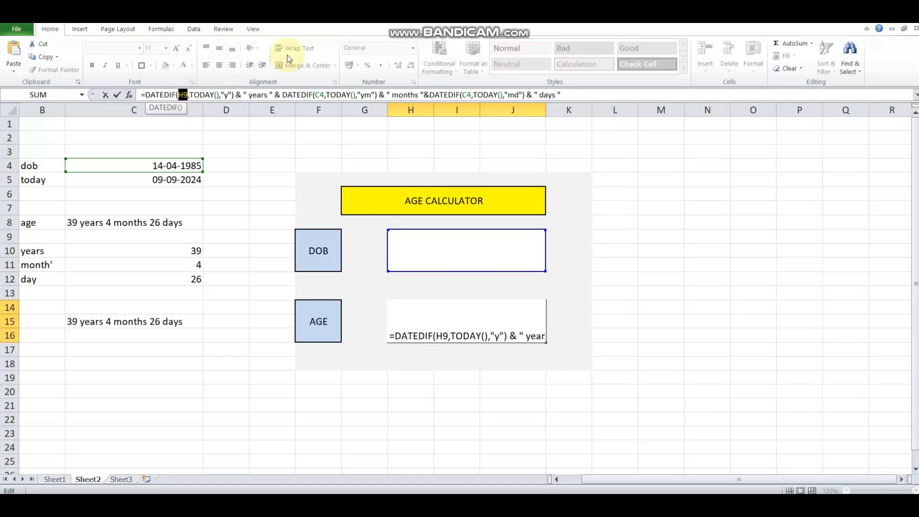
{"action": "left_click", "coordinate": [323, 95]}
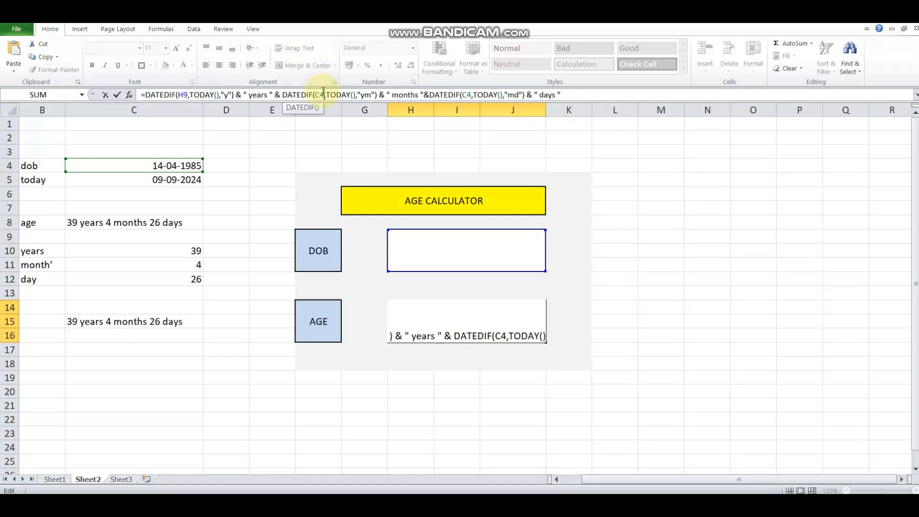
{"action": "type", "text": "H9"}
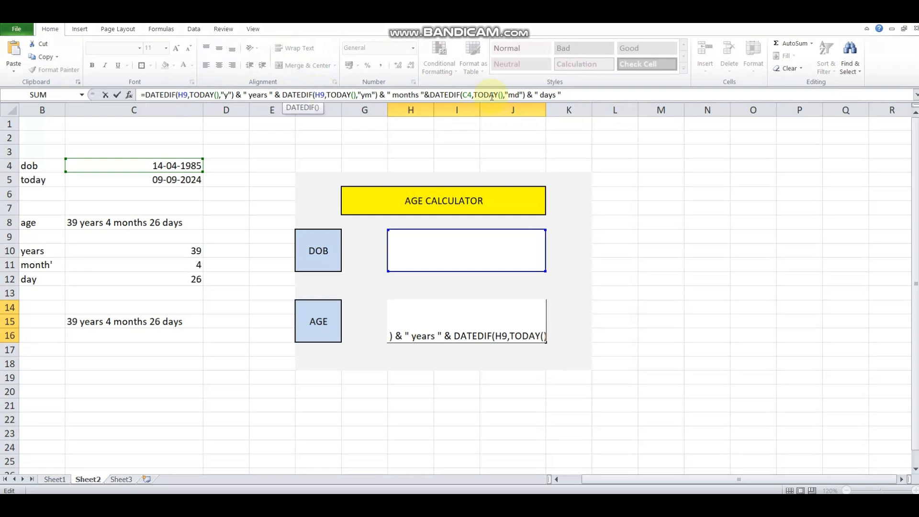
{"action": "left_click", "coordinate": [470, 94]}
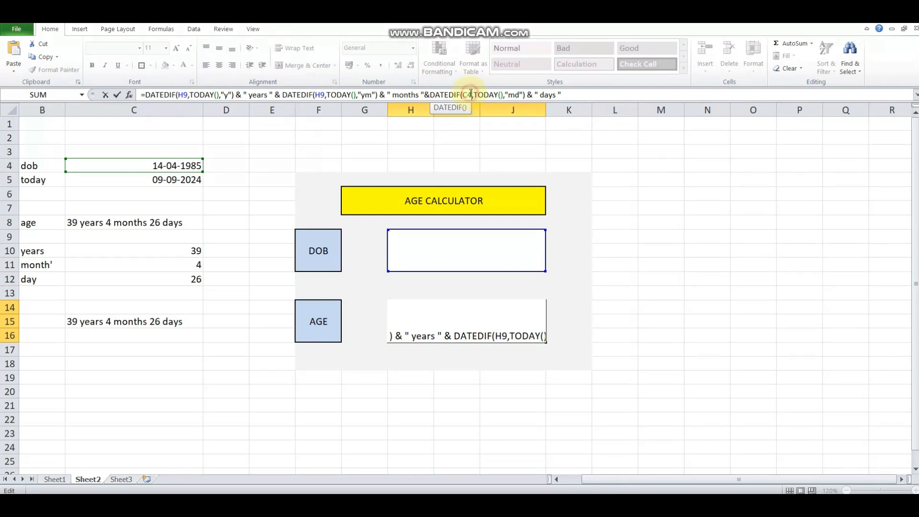
{"action": "type", "text": "H9"}
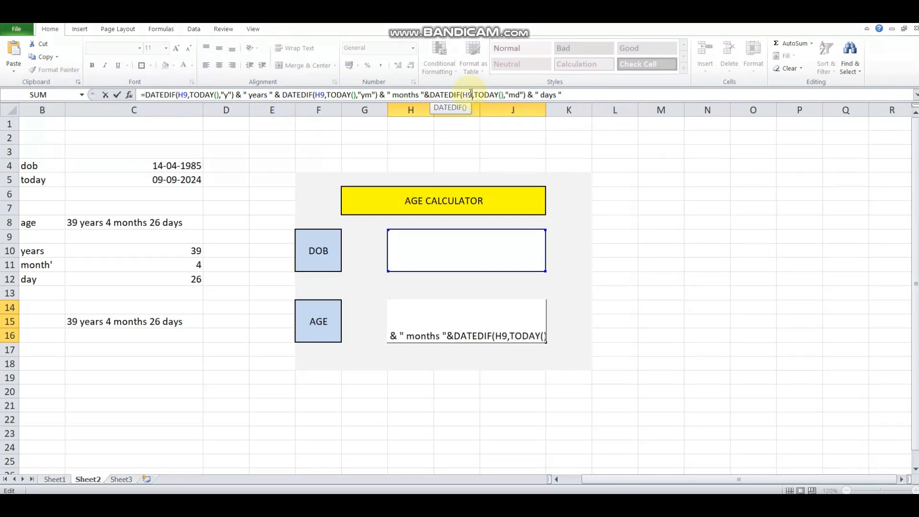
{"action": "key", "text": "Return"}
Step: Enter a sample date of birth in the DOB box H9 and check the calculated age in H14
{"action": "left_click", "coordinate": [494, 255]}
{"action": "type", "text": "14-04-2"}
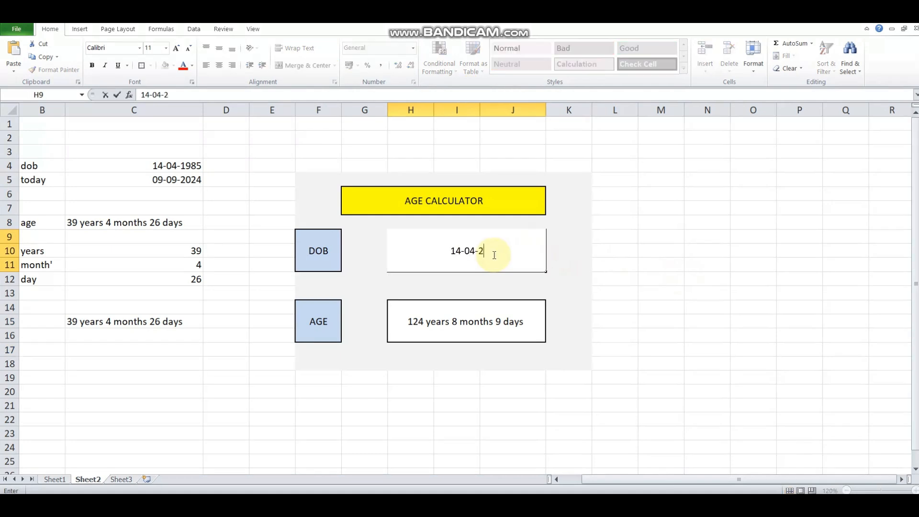
{"action": "type", "text": "015"}
{"action": "key", "text": "Return"}
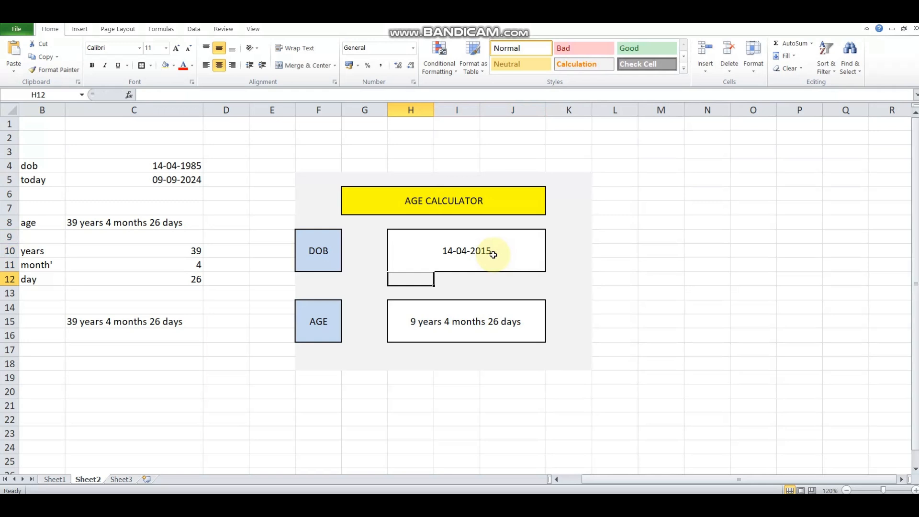
{"action": "left_click", "coordinate": [475, 314]}
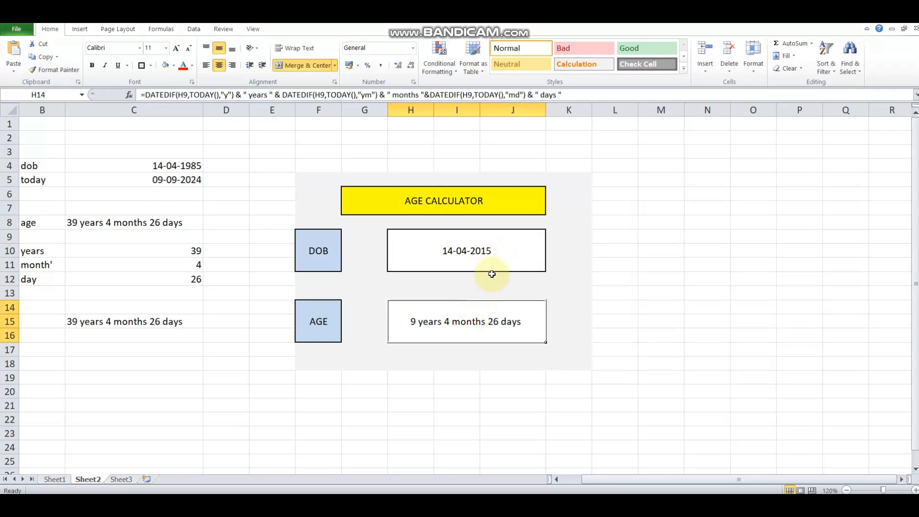
{"action": "left_click", "coordinate": [499, 259]}
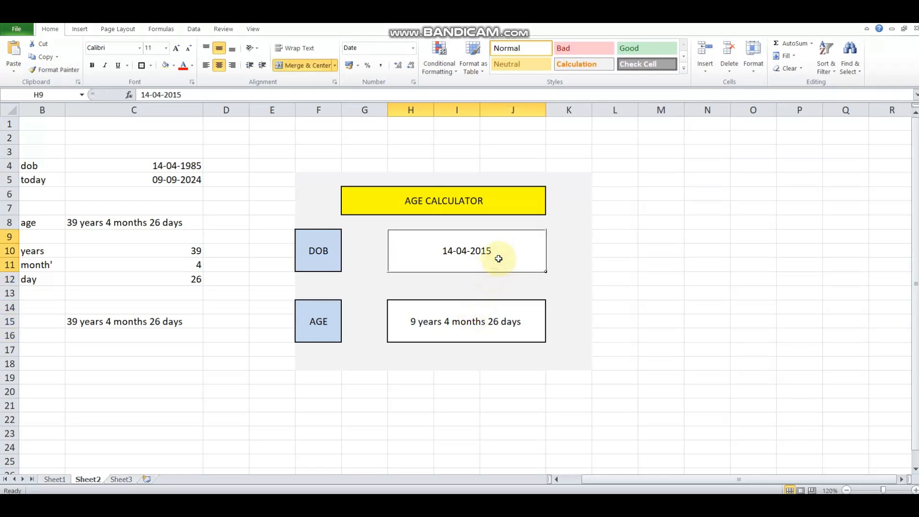
{"action": "left_click", "coordinate": [511, 317]}
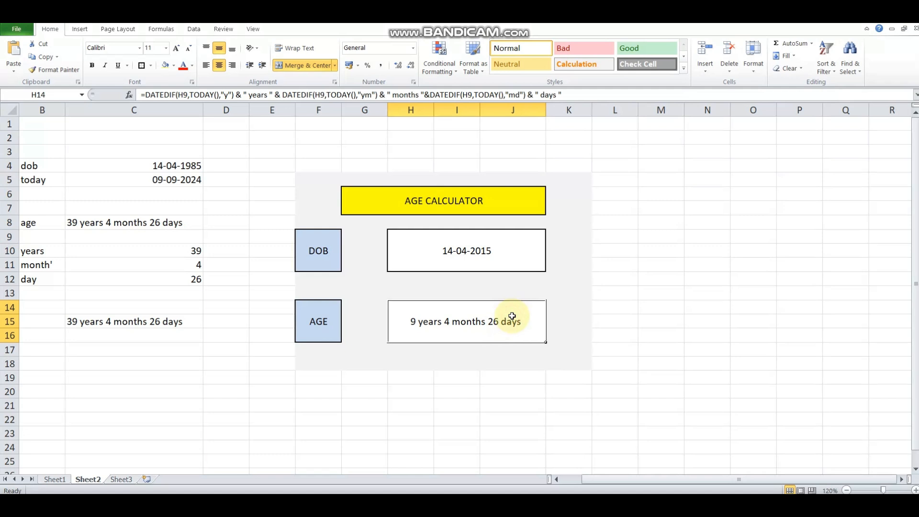
{"action": "left_click", "coordinate": [754, 350]}
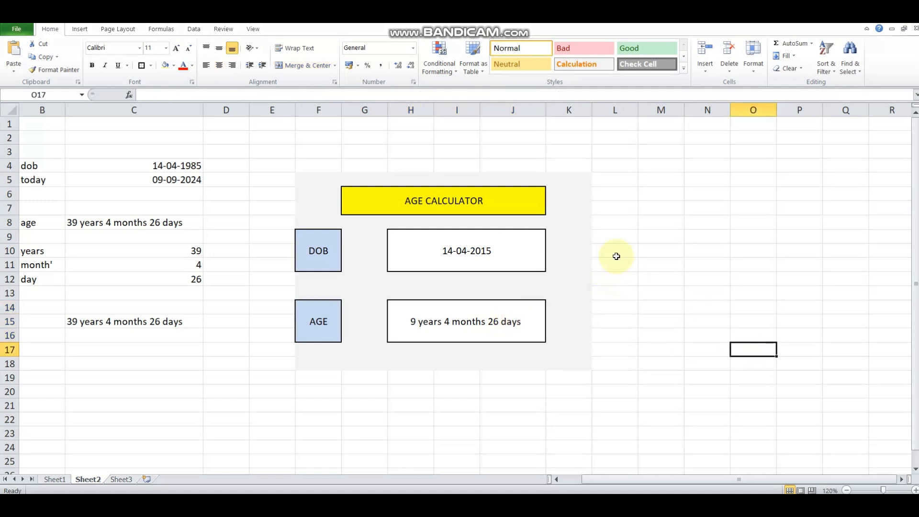
{"action": "left_click", "coordinate": [51, 479]}
{"action": "left_click", "coordinate": [623, 225]}
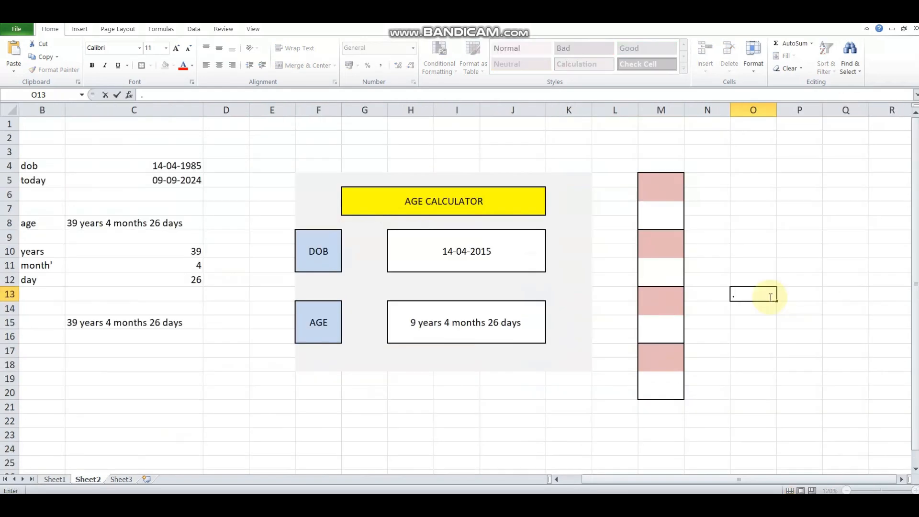
Step: Clear the stray character in O13 and enter the heading DAYS in the first pink box, M5
{"action": "key", "text": "BackSpace"}
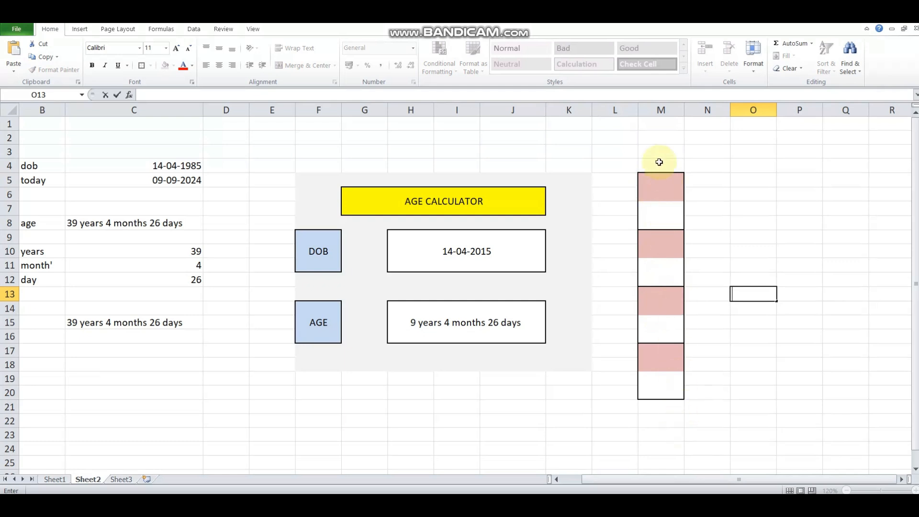
{"action": "left_click", "coordinate": [657, 194]}
{"action": "type", "text": "DAYS"}
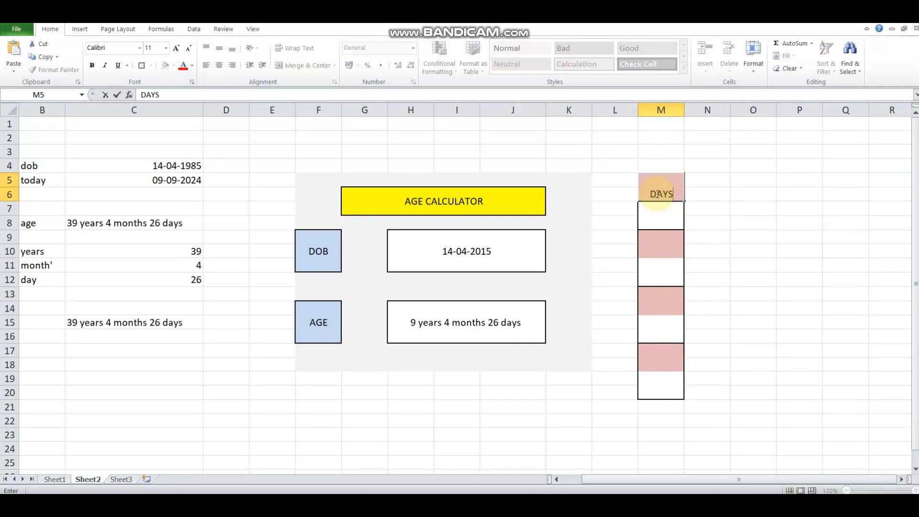
{"action": "key", "text": "Return"}
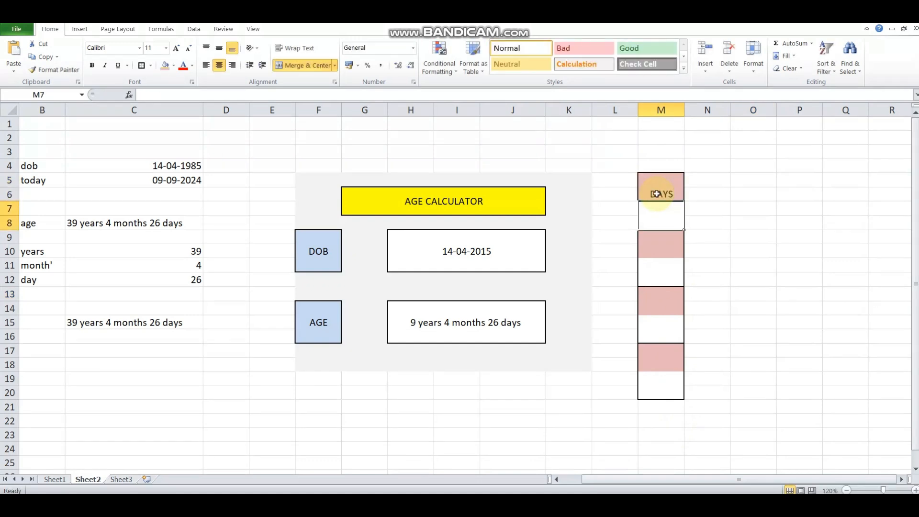
Step: Enter the headings HOURS, MINUTES and SECONDS in the remaining pink boxes M9, M13 and M17
{"action": "key", "text": "Return"}
{"action": "type", "text": "HOUS"}
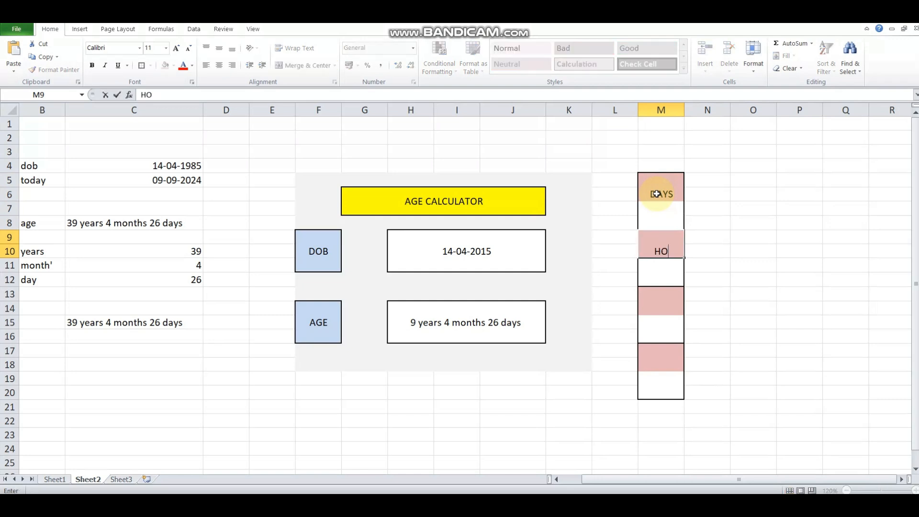
{"action": "key", "text": "BackSpace"}
{"action": "type", "text": "RS"}
{"action": "key", "text": "Return"}
{"action": "key", "text": "Return"}
{"action": "type", "text": "MINUTES"}
{"action": "key", "text": "Return"}
{"action": "key", "text": "Return"}
{"action": "type", "text": "SECONDS"}
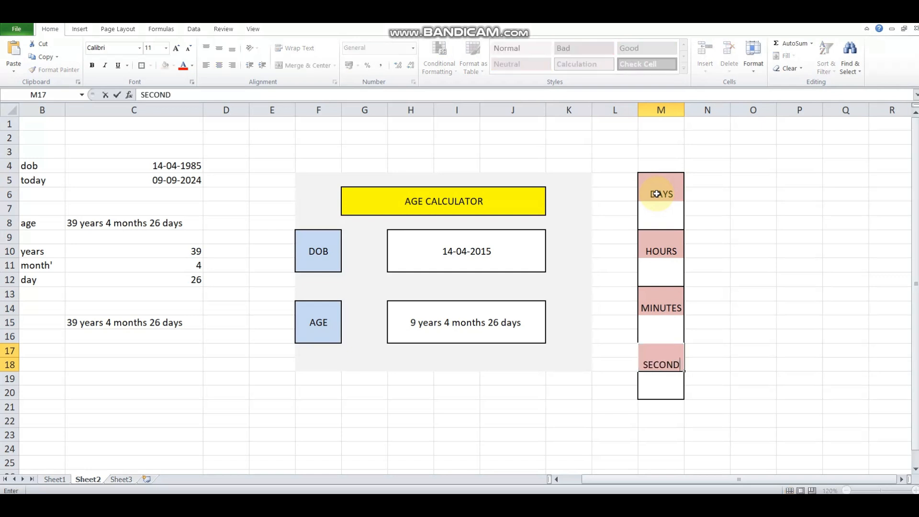
{"action": "left_click", "coordinate": [791, 255]}
Step: Vertically centre the contents of all heading and result boxes in M5:M20
{"action": "left_click_drag", "start_coordinate": [661, 194], "coordinate": [658, 384]}
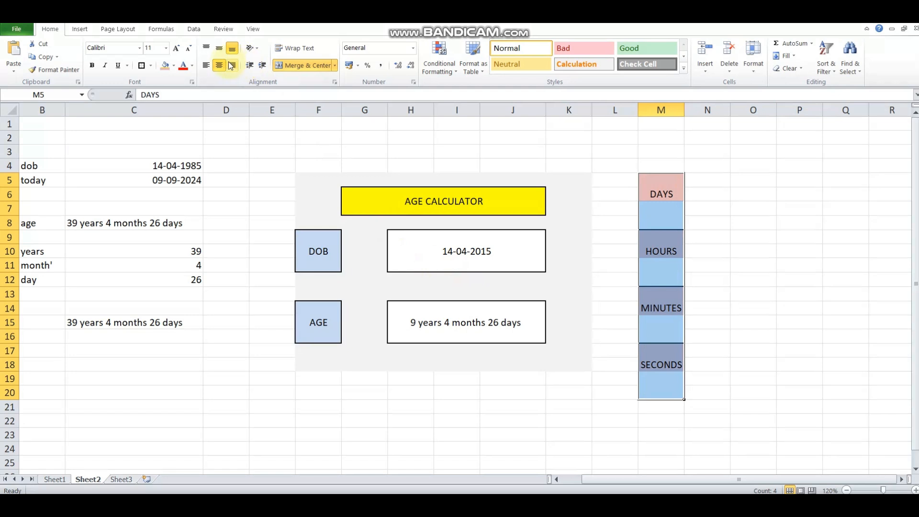
{"action": "left_click", "coordinate": [219, 48]}
{"action": "left_click", "coordinate": [674, 211]}
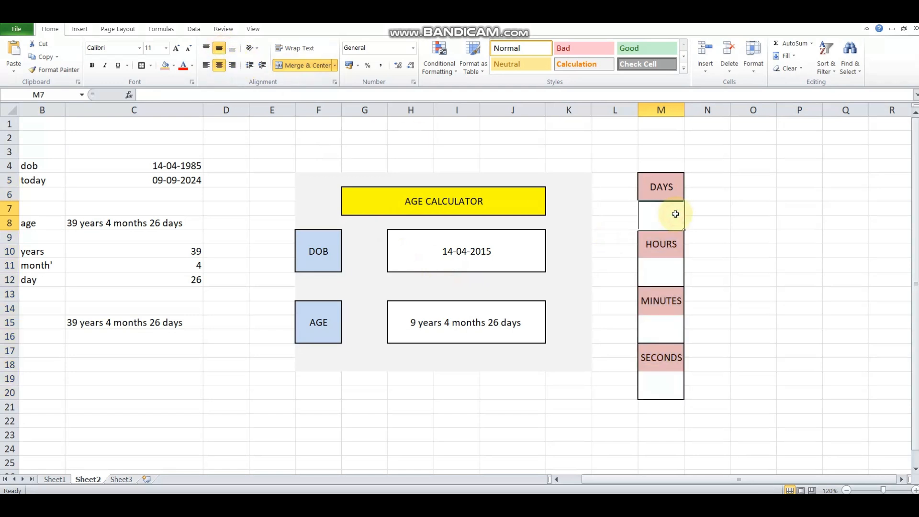
{"action": "left_click", "coordinate": [813, 223]}
{"action": "type", "text": "."}
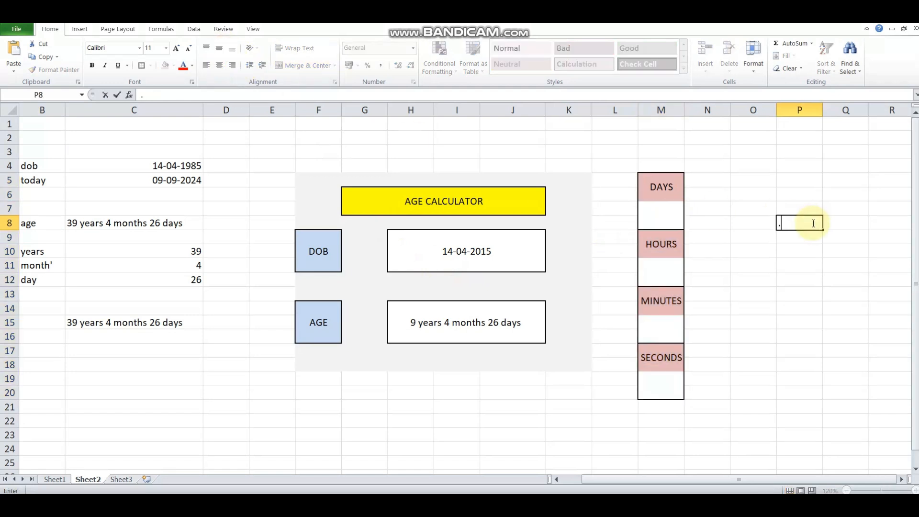
{"action": "left_click", "coordinate": [664, 213]}
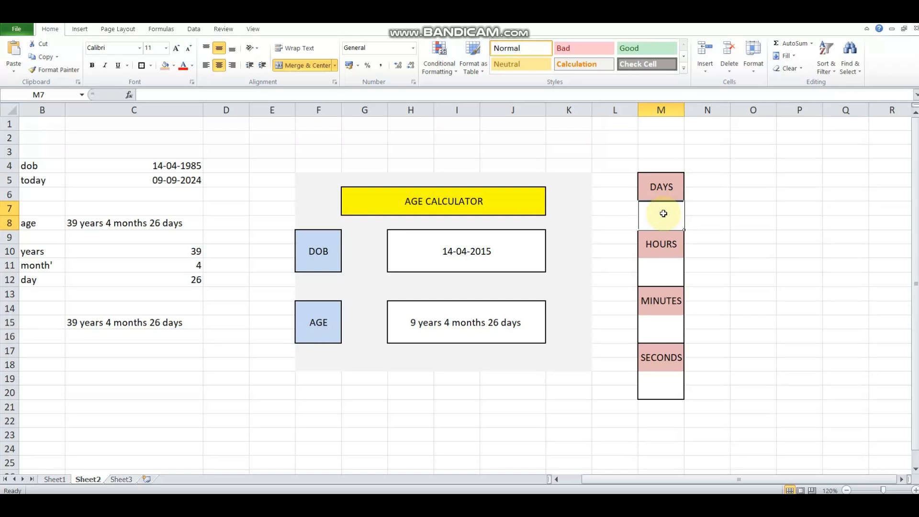
{"action": "type", "text": "*"}
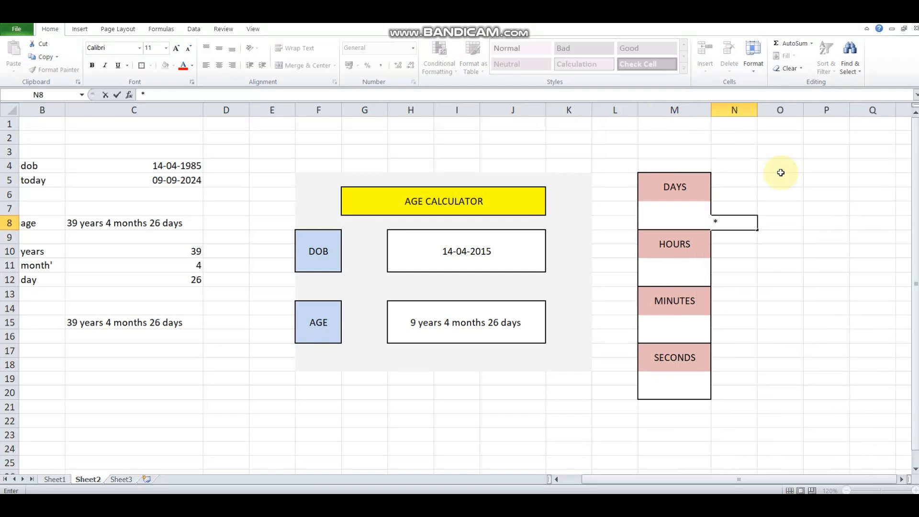
{"action": "key", "text": "Escape"}
Step: Enter the formula =TODAY()-H9 in the DAYS result box M7 and reselect that box
{"action": "left_click", "coordinate": [695, 209]}
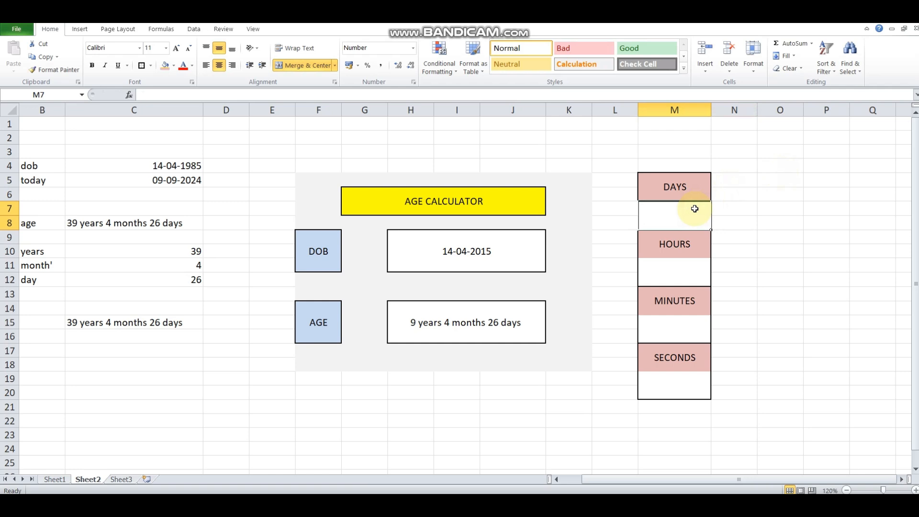
{"action": "type", "text": "="}
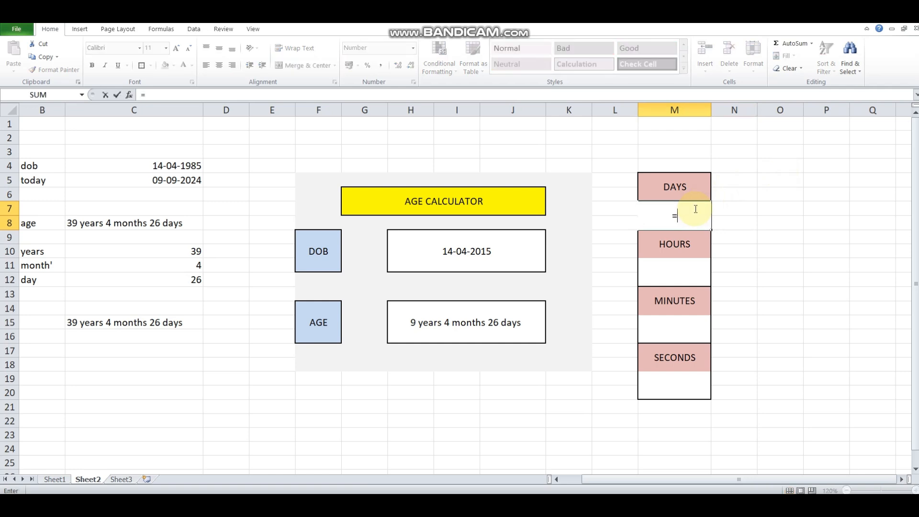
{"action": "type", "text": "TOD"}
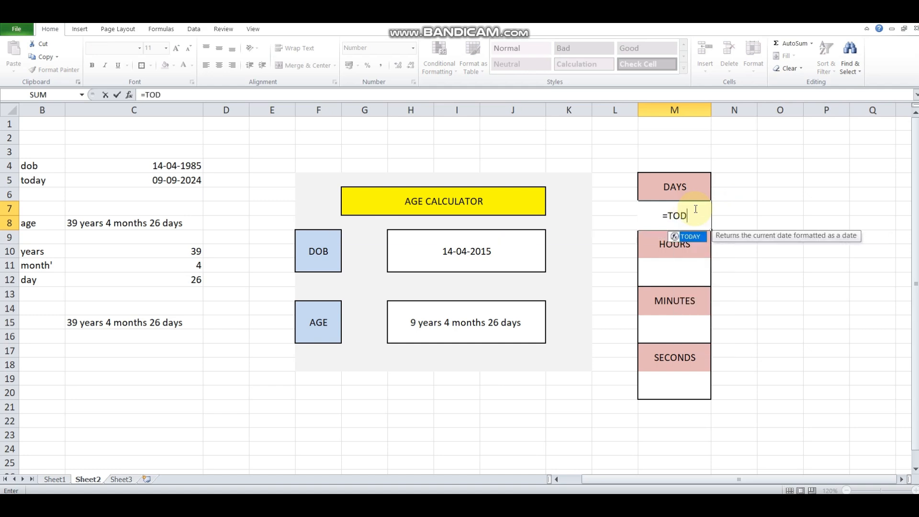
{"action": "type", "text": "AY()"}
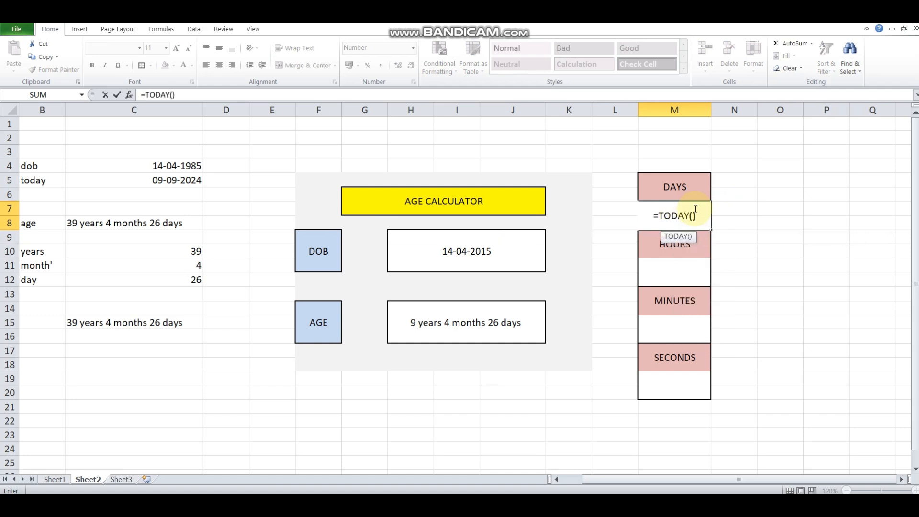
{"action": "type", "text": "-"}
{"action": "left_click", "coordinate": [504, 249]}
{"action": "key", "text": "Return"}
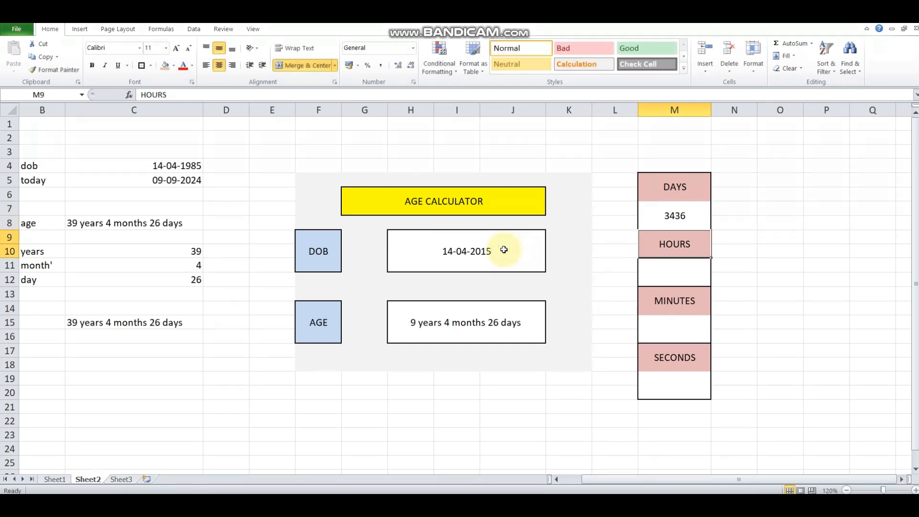
{"action": "key", "text": "Up"}
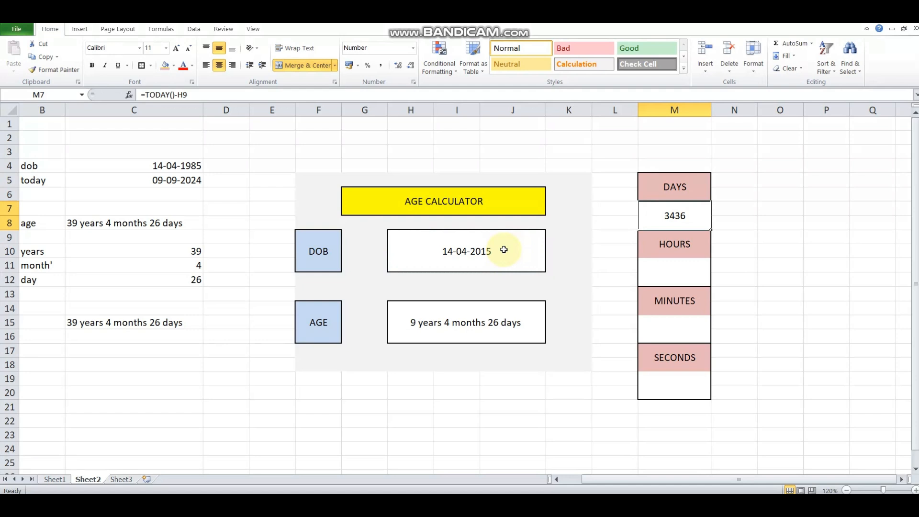
{"action": "right_click", "coordinate": [651, 226]}
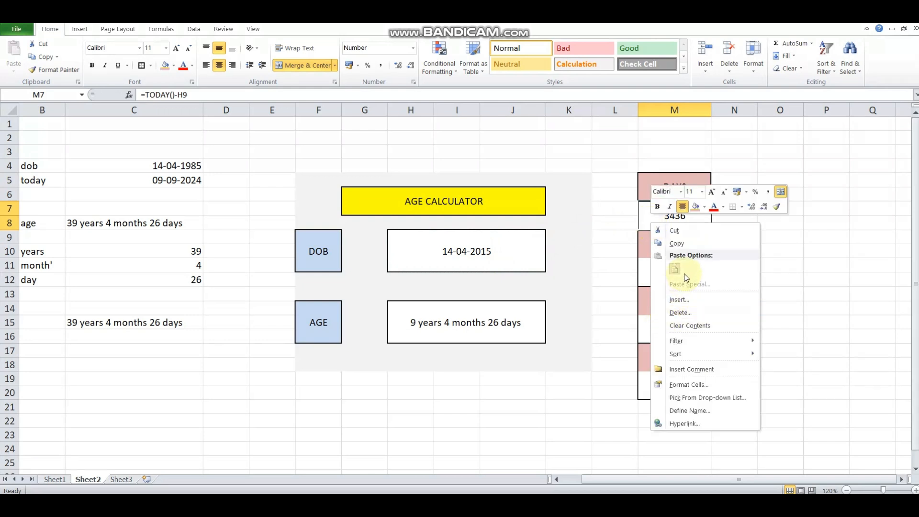
{"action": "left_click", "coordinate": [848, 278]}
{"action": "type", "text": "."}
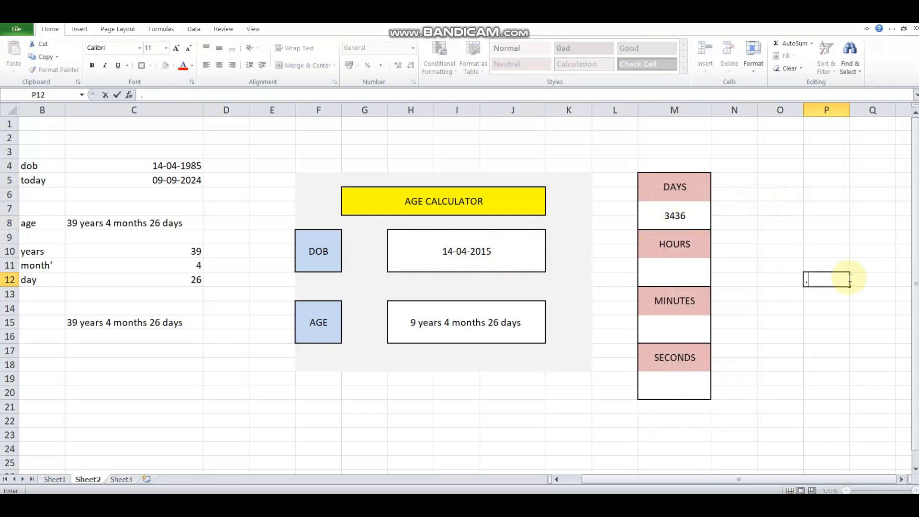
Step: Apply the Date number format with type *14-03-2001 to the DAYS result in M7
{"action": "left_click", "coordinate": [676, 224]}
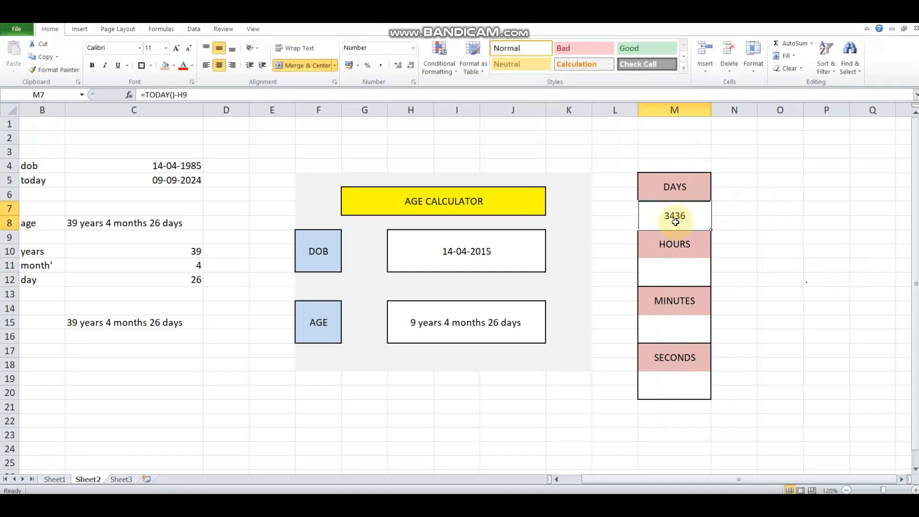
{"action": "right_click", "coordinate": [677, 225]}
{"action": "left_click", "coordinate": [721, 384]}
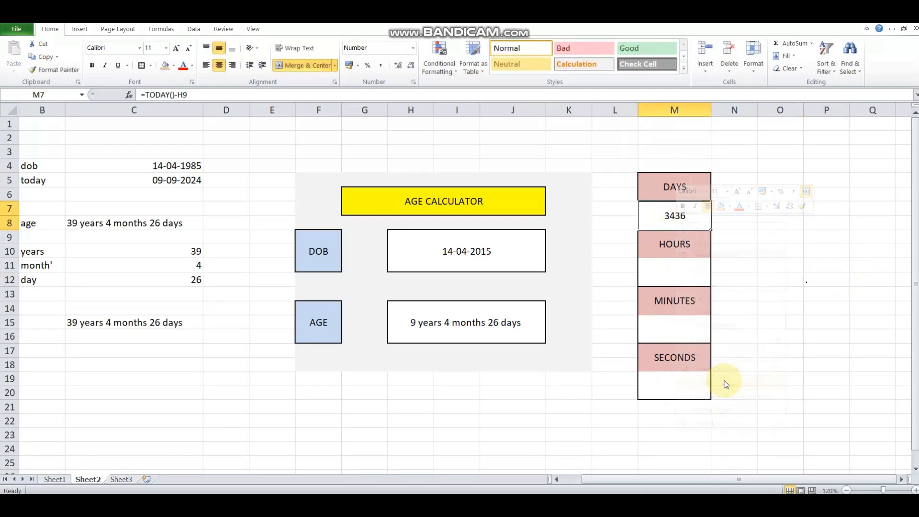
{"action": "left_click", "coordinate": [589, 307]}
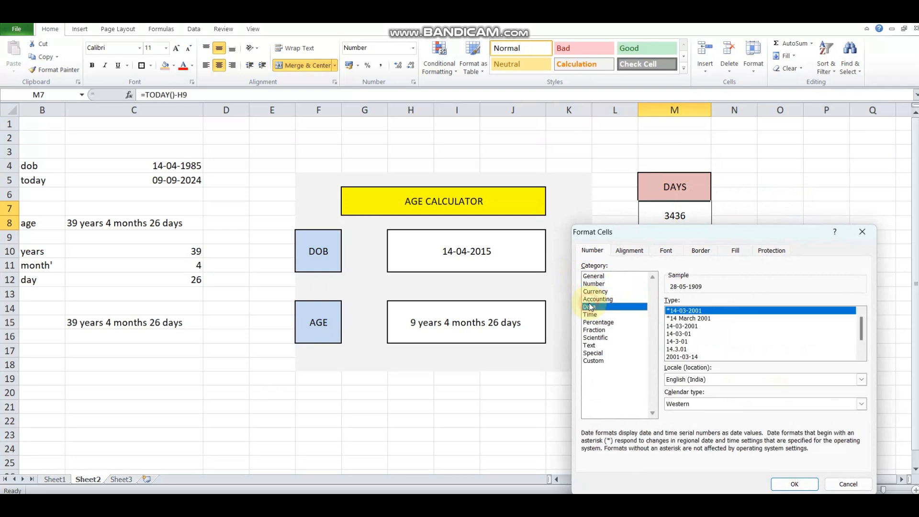
{"action": "left_click", "coordinate": [796, 484]}
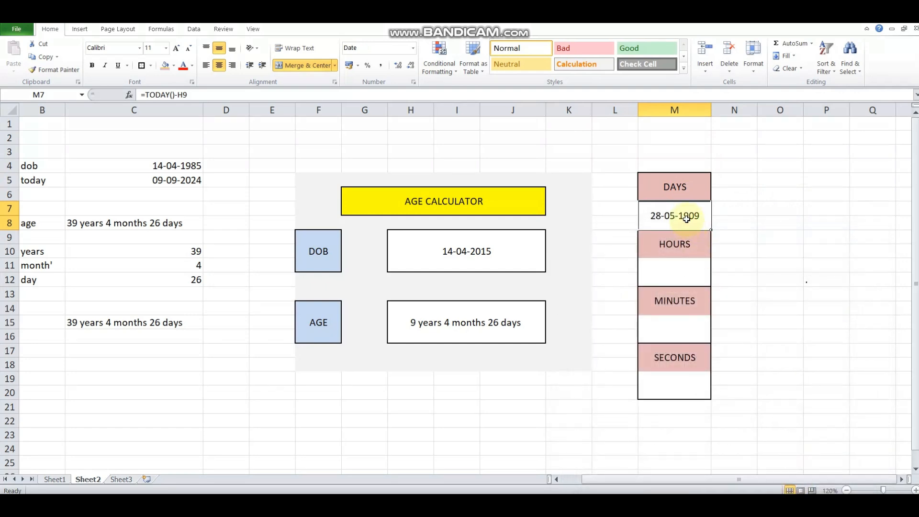
Step: Format the DAYS result in M7 as Number with 0 decimal places
{"action": "right_click", "coordinate": [687, 219]}
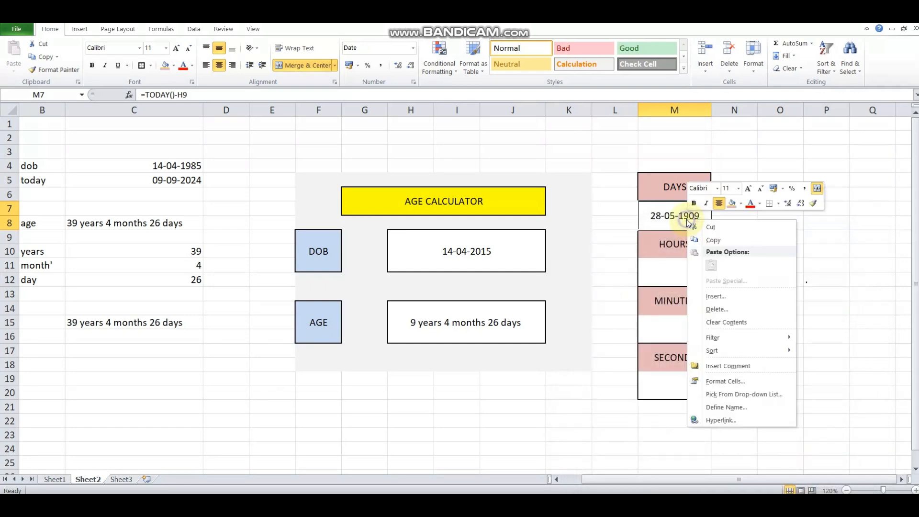
{"action": "left_click", "coordinate": [726, 381]}
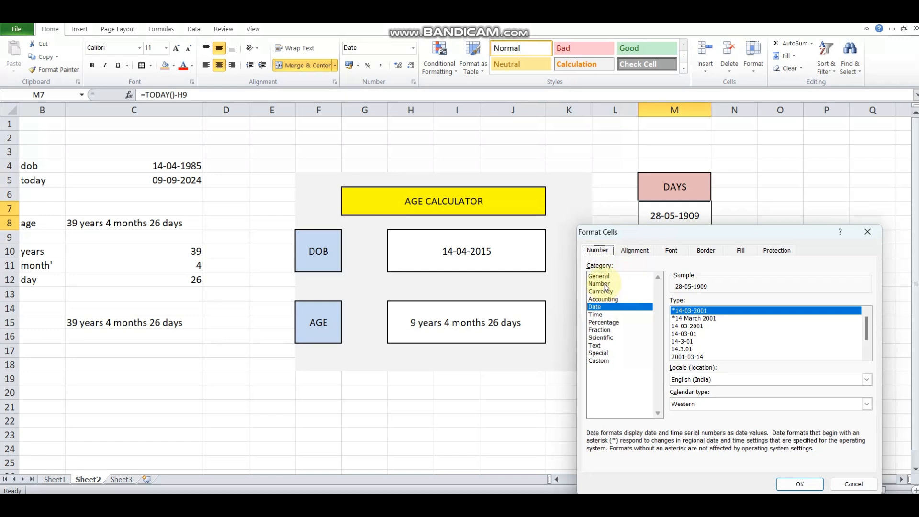
{"action": "left_click", "coordinate": [605, 285]}
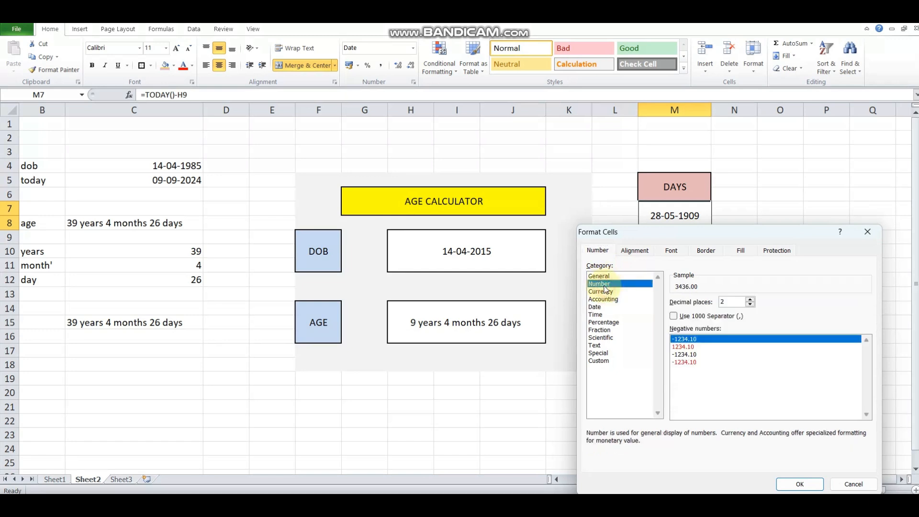
{"action": "left_click", "coordinate": [750, 306]}
{"action": "left_click", "coordinate": [750, 306]}
{"action": "left_click", "coordinate": [797, 485]}
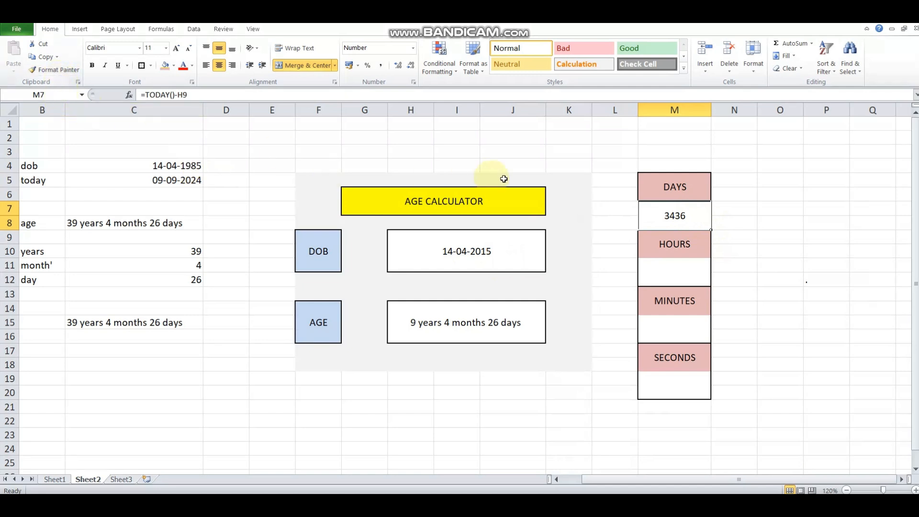
Step: Copy the formatting of M7 to the HOURS, MINUTES and SECONDS result boxes M11, M15 and M19 with Format Painter
{"action": "left_click", "coordinate": [54, 70]}
{"action": "left_click", "coordinate": [661, 275]}
{"action": "left_click", "coordinate": [56, 69]}
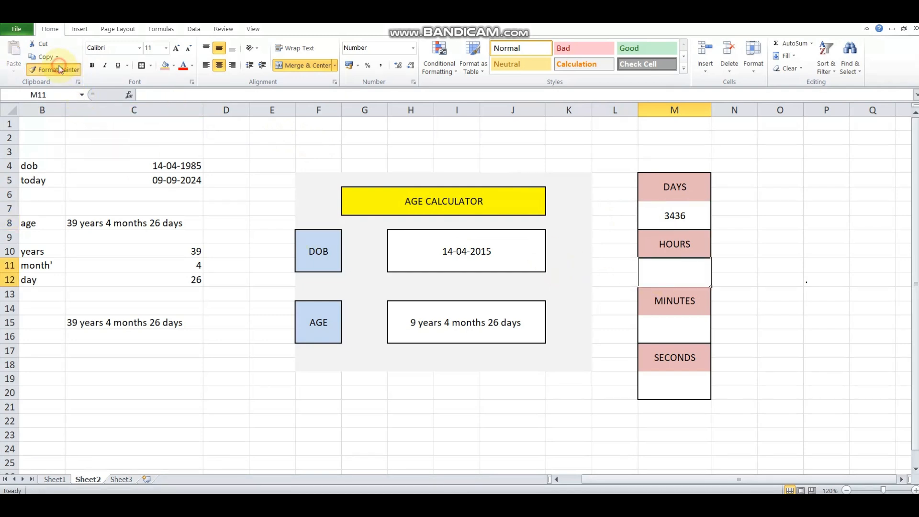
{"action": "left_click", "coordinate": [673, 323]}
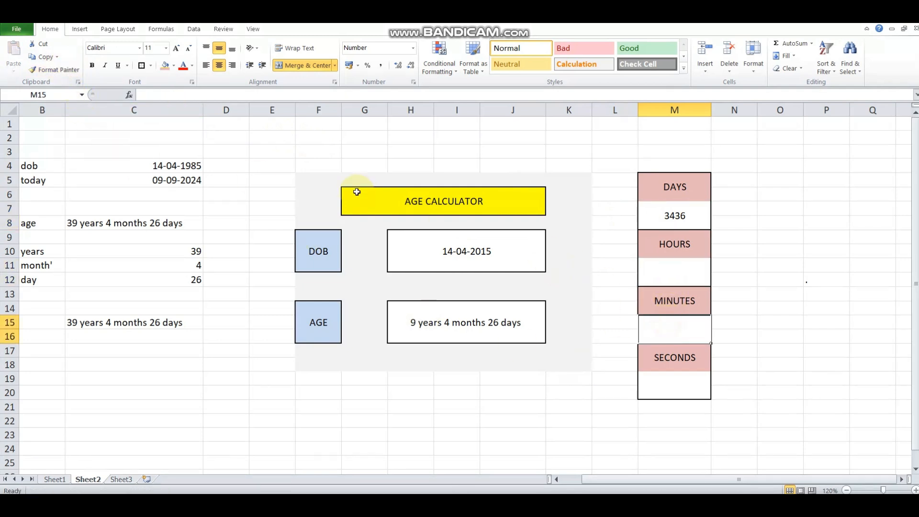
{"action": "left_click", "coordinate": [53, 70]}
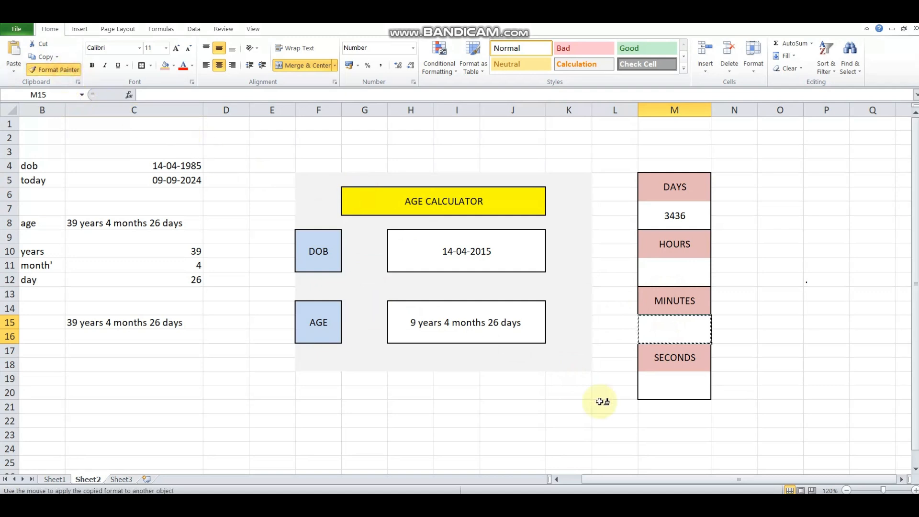
{"action": "left_click", "coordinate": [681, 388]}
{"action": "left_click", "coordinate": [779, 336]}
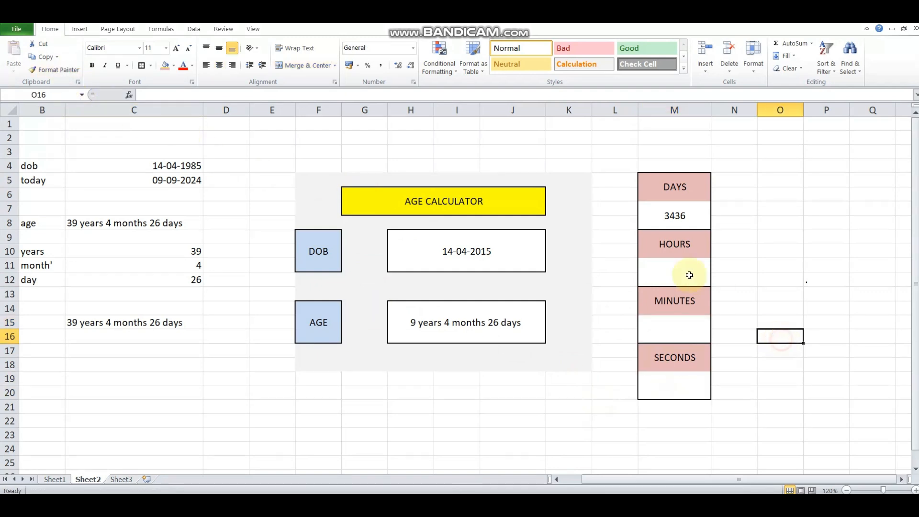
Step: Enter the formula =M7*24 in the HOURS result box M11
{"action": "left_click", "coordinate": [673, 270]}
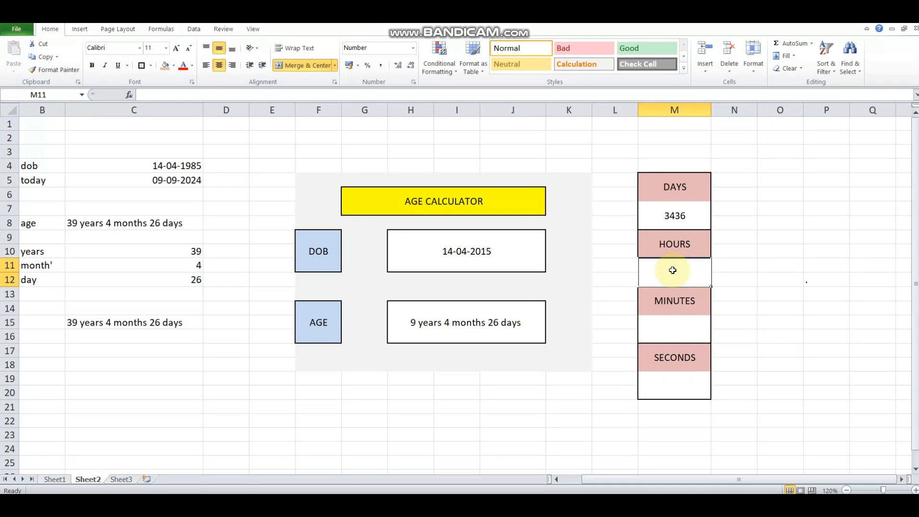
{"action": "type", "text": "="}
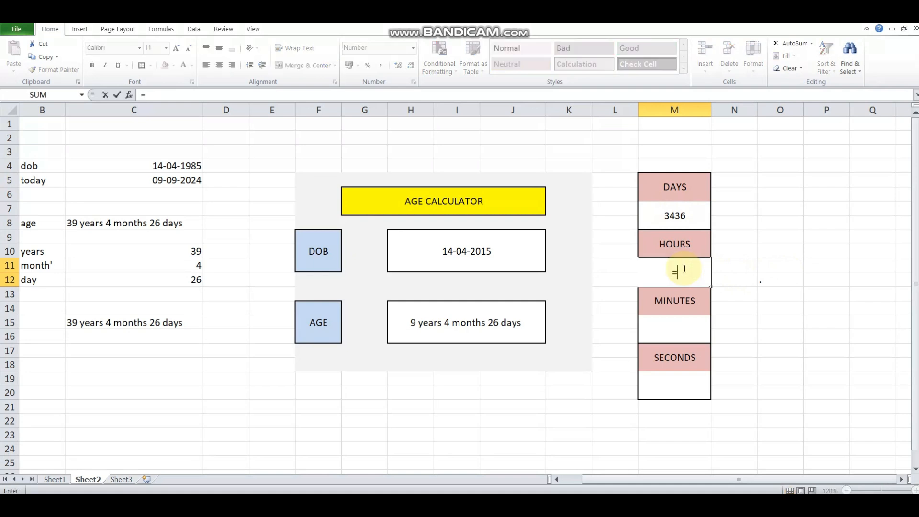
{"action": "left_click", "coordinate": [659, 215]}
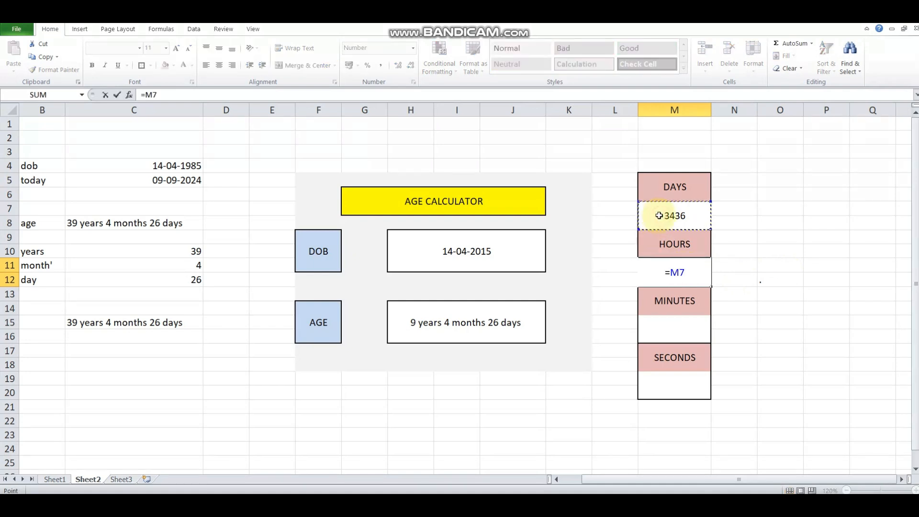
{"action": "type", "text": "*24"}
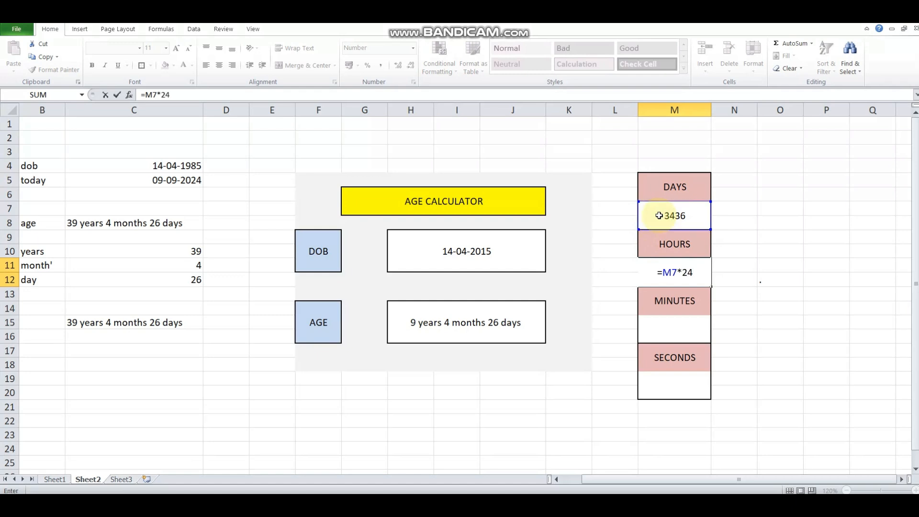
{"action": "key", "text": "Return"}
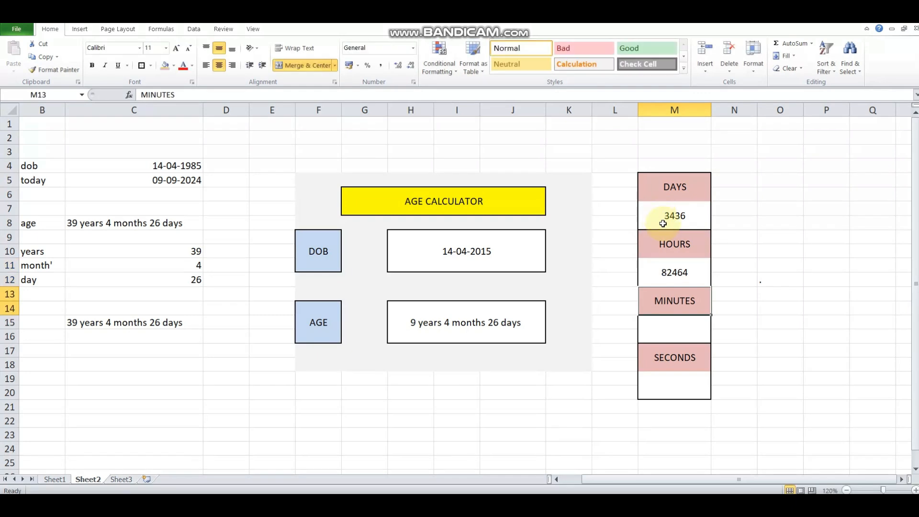
Step: Enter the formula =M11*60 in the MINUTES result box M15
{"action": "left_click", "coordinate": [672, 327]}
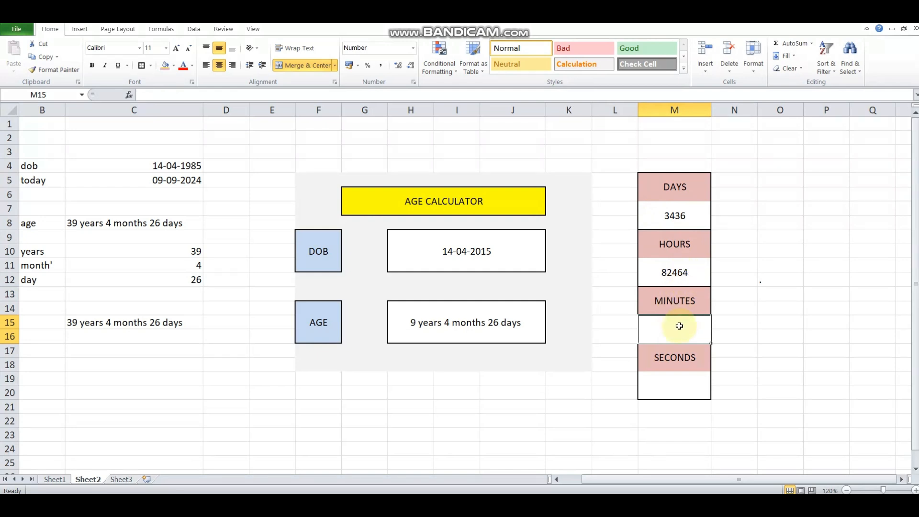
{"action": "type", "text": "="}
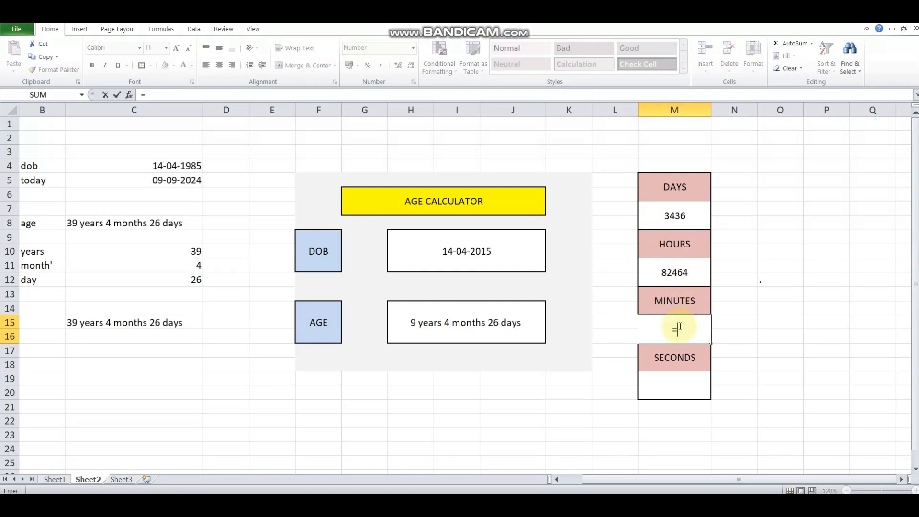
{"action": "left_click", "coordinate": [681, 268]}
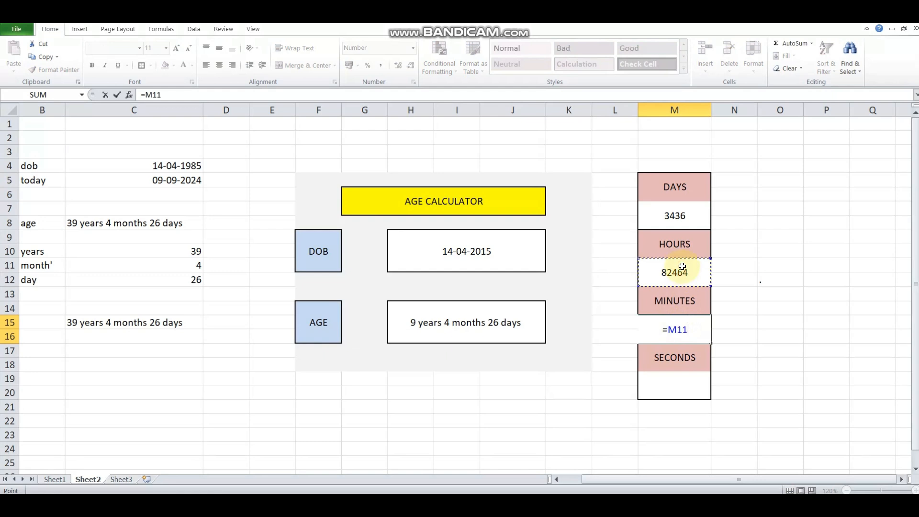
{"action": "type", "text": "*60"}
{"action": "key", "text": "Return"}
Step: Enter the formula =M15*60 in the SECONDS result box M19
{"action": "left_click", "coordinate": [676, 388]}
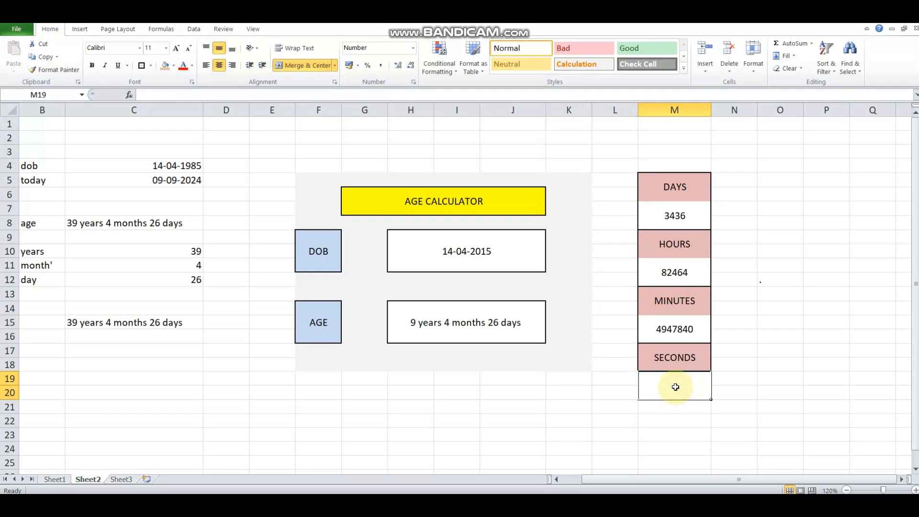
{"action": "type", "text": "="}
{"action": "left_click", "coordinate": [664, 332]}
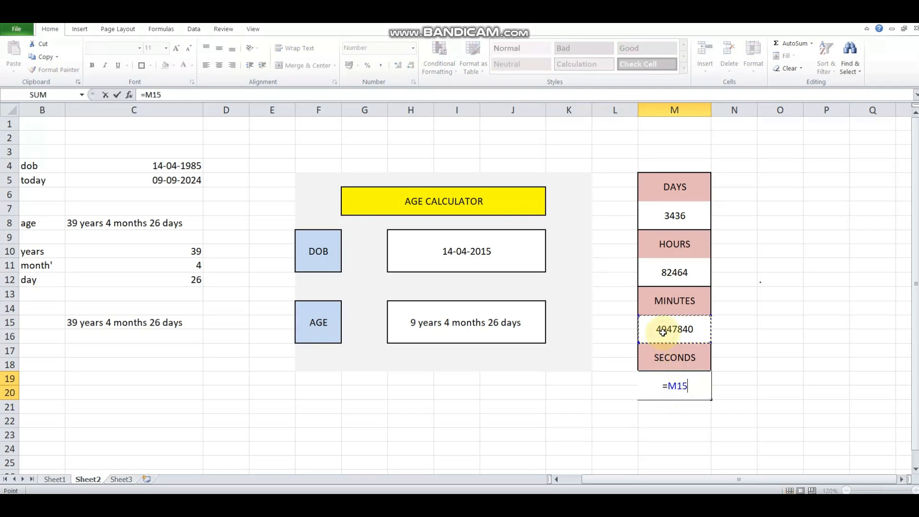
{"action": "type", "text": "*60"}
{"action": "key", "text": "Return"}
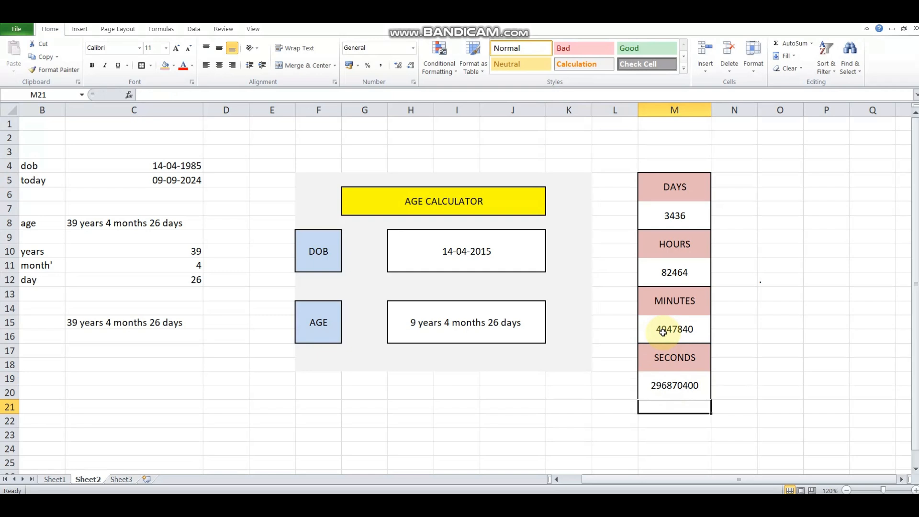
Step: Enter a different date of birth in the DOB box H9 and check the AGE, DAYS and HOURS results
{"action": "left_click", "coordinate": [436, 264]}
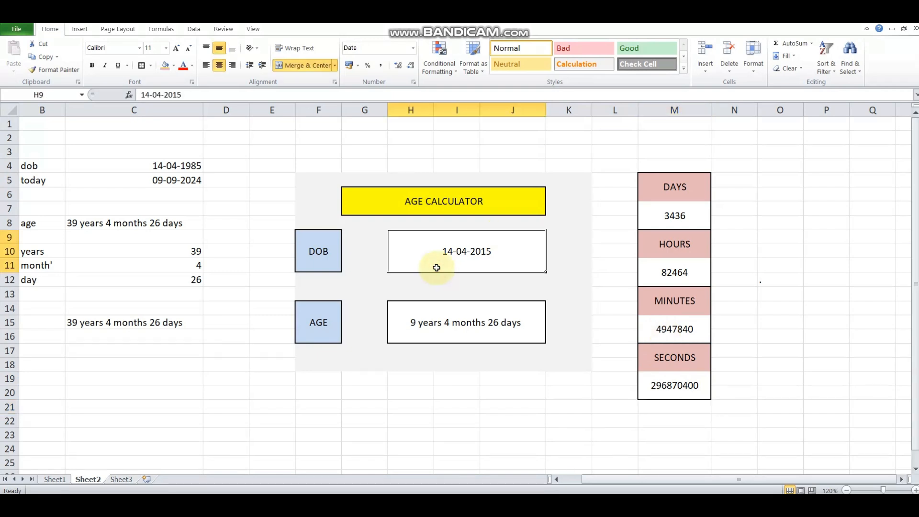
{"action": "type", "text": "12-10-"}
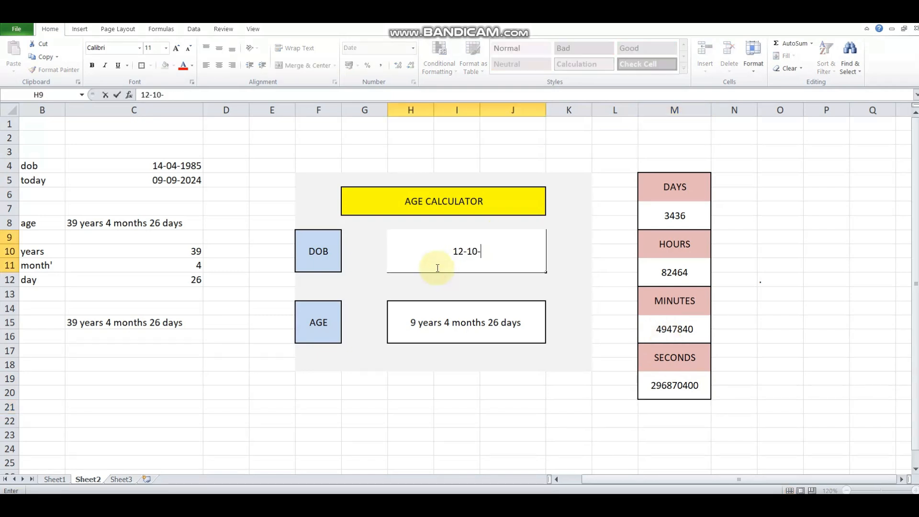
{"action": "type", "text": "1955"}
{"action": "key", "text": "Return"}
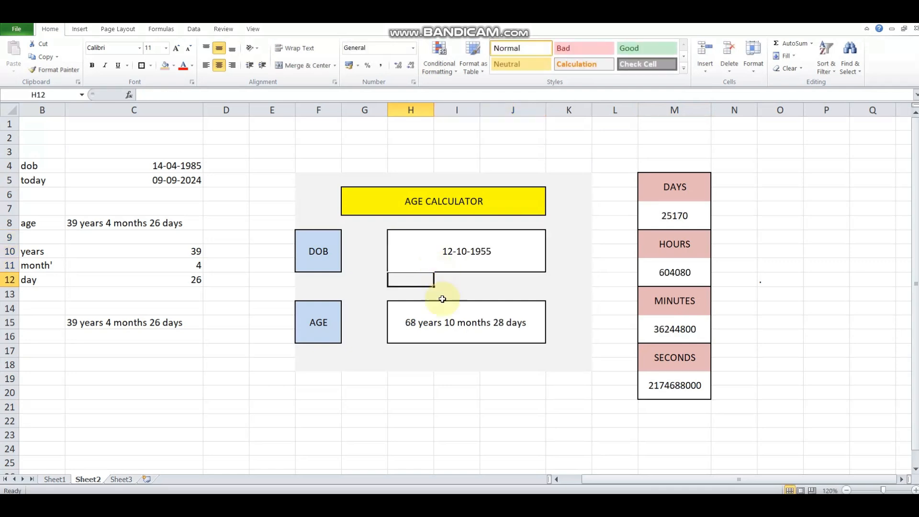
{"action": "left_click", "coordinate": [445, 316]}
{"action": "left_click", "coordinate": [660, 225]}
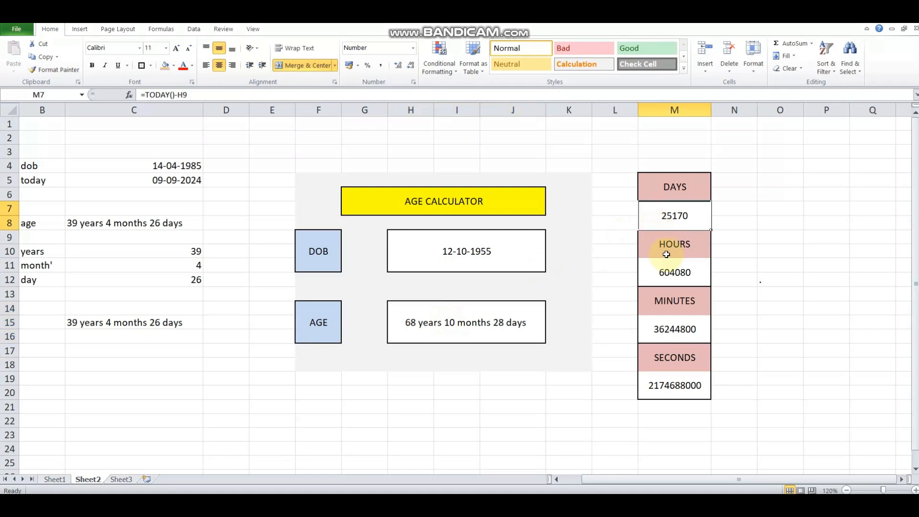
{"action": "left_click", "coordinate": [673, 270]}
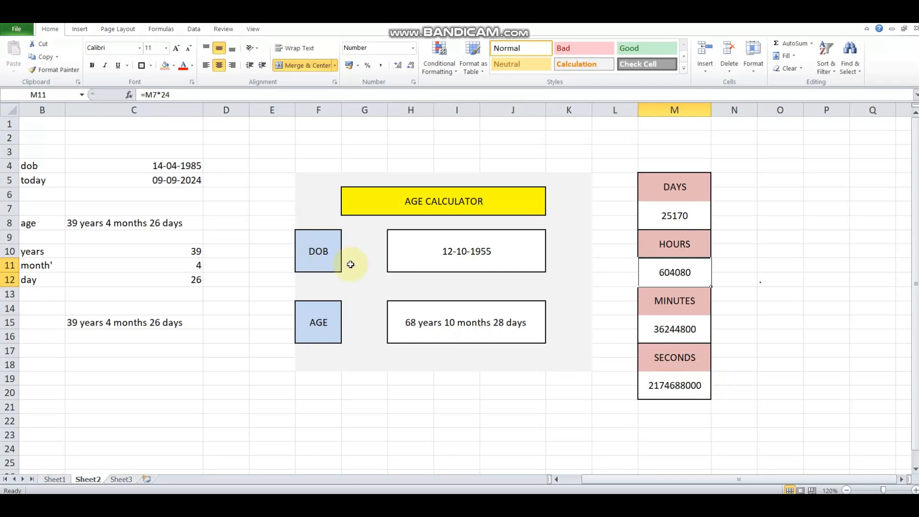
Step: Using the finished design on Sheet1 as reference, change the AGE CALCULATOR heading on Sheet2 to a heavy decorative display font
{"action": "left_click", "coordinate": [54, 479]}
{"action": "left_click", "coordinate": [369, 210]}
{"action": "left_click", "coordinate": [253, 255]}
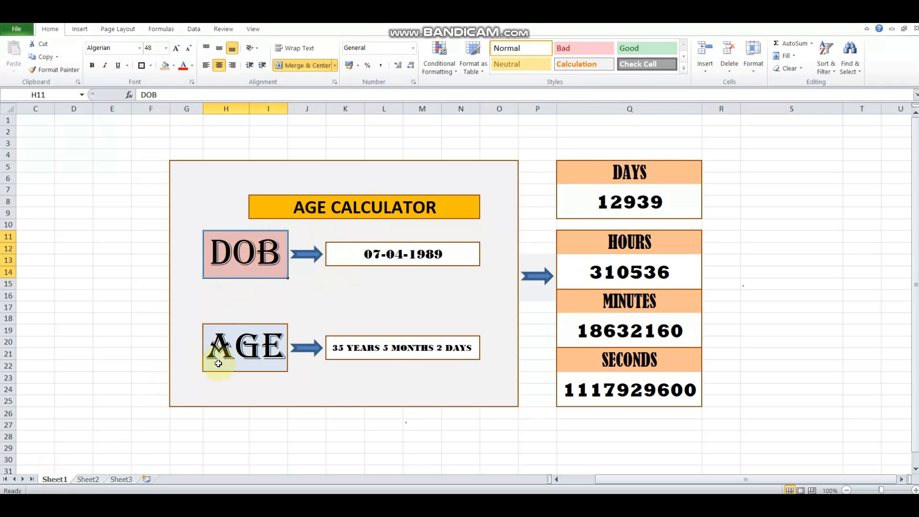
{"action": "left_click", "coordinate": [88, 480]}
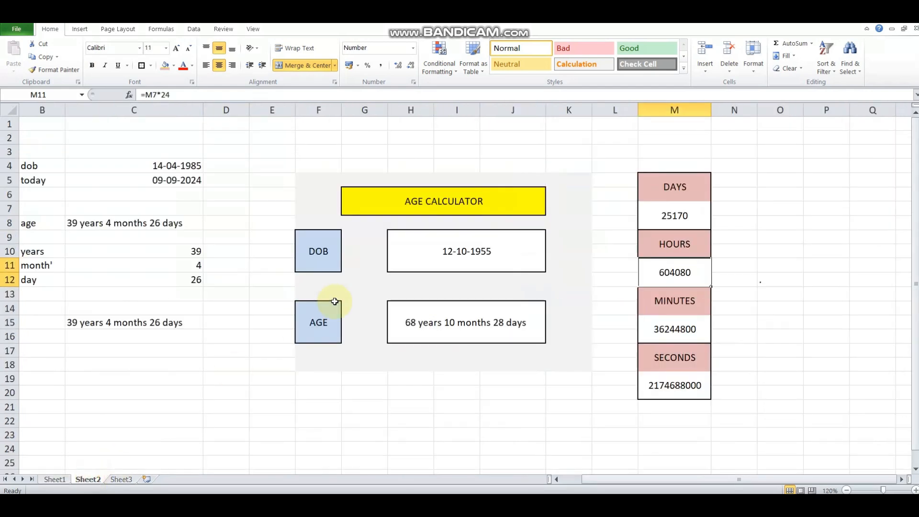
{"action": "left_click", "coordinate": [399, 194]}
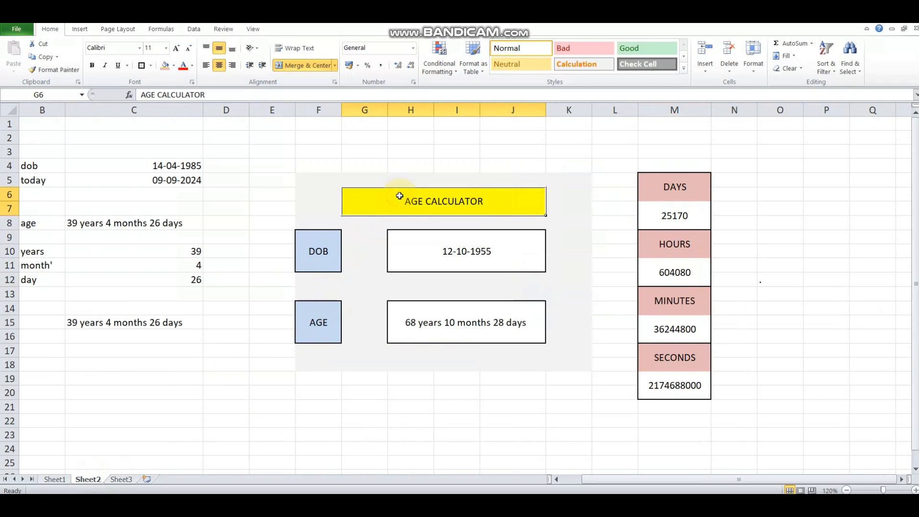
{"action": "left_click", "coordinate": [139, 48]}
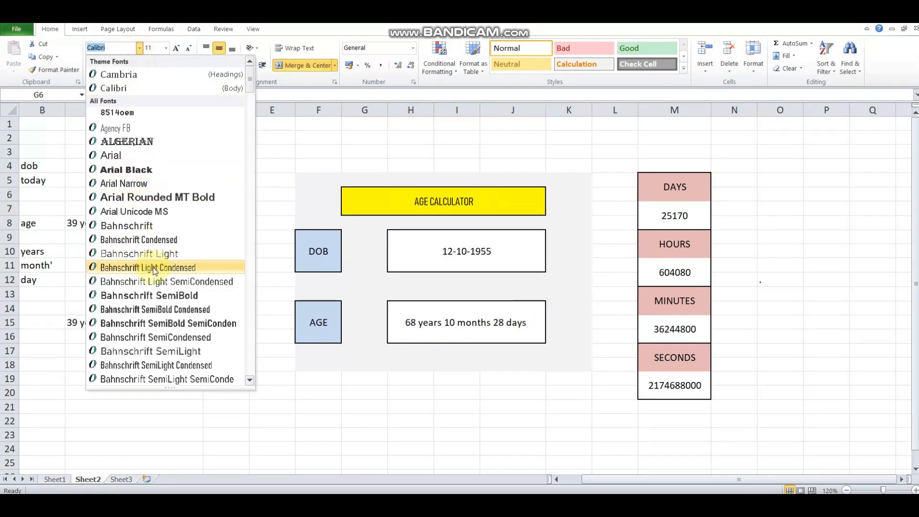
{"action": "left_click", "coordinate": [411, 393]}
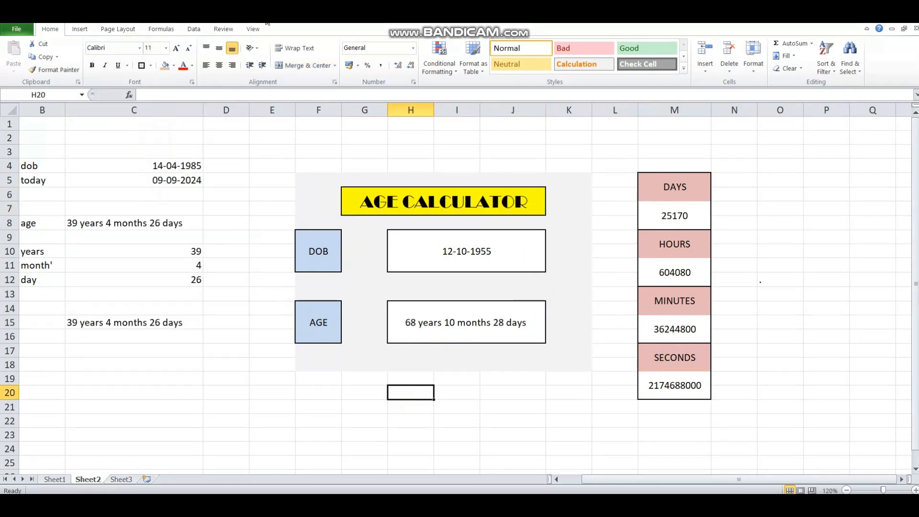
Step: Check the arrow beside DOB on Sheet1, and open the Shapes gallery on Sheet2 with the gap cell G10 selected
{"action": "left_click", "coordinate": [60, 481]}
{"action": "left_click", "coordinate": [305, 254]}
{"action": "left_click", "coordinate": [88, 480]}
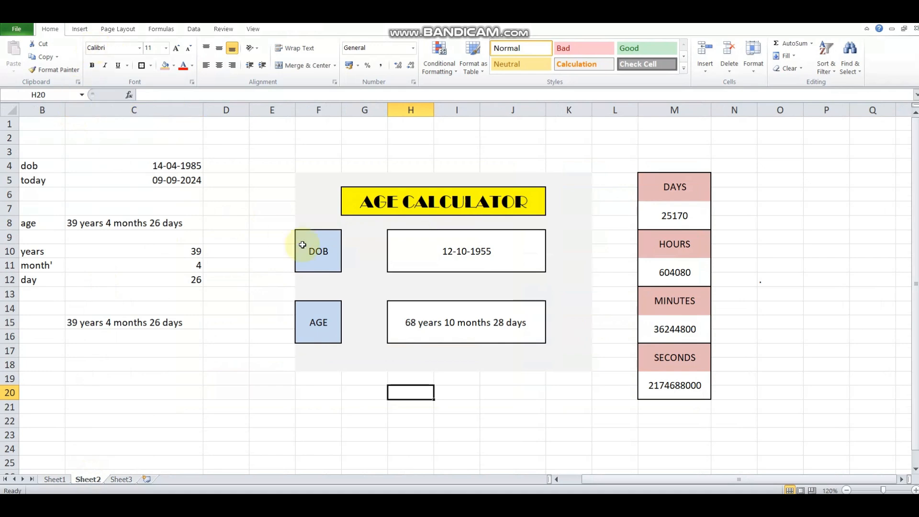
{"action": "left_click", "coordinate": [360, 251]}
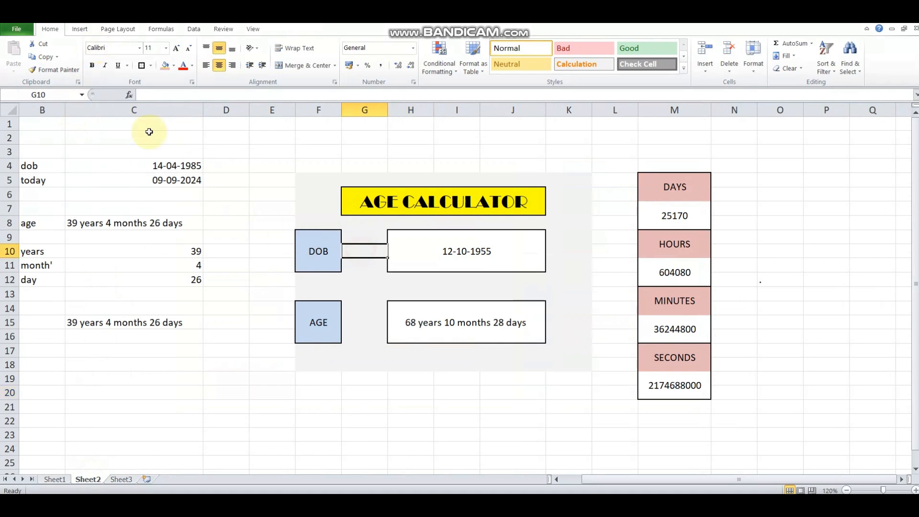
{"action": "left_click", "coordinate": [80, 29]}
{"action": "left_click", "coordinate": [121, 68]}
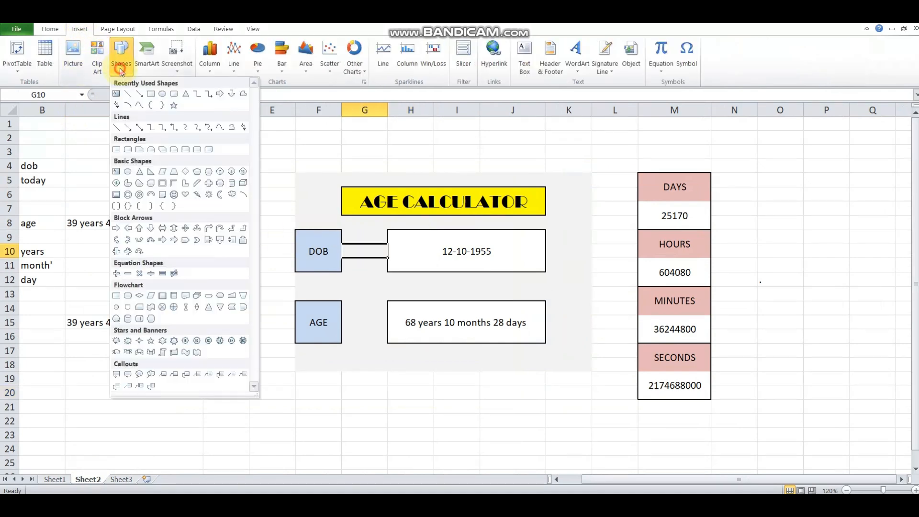